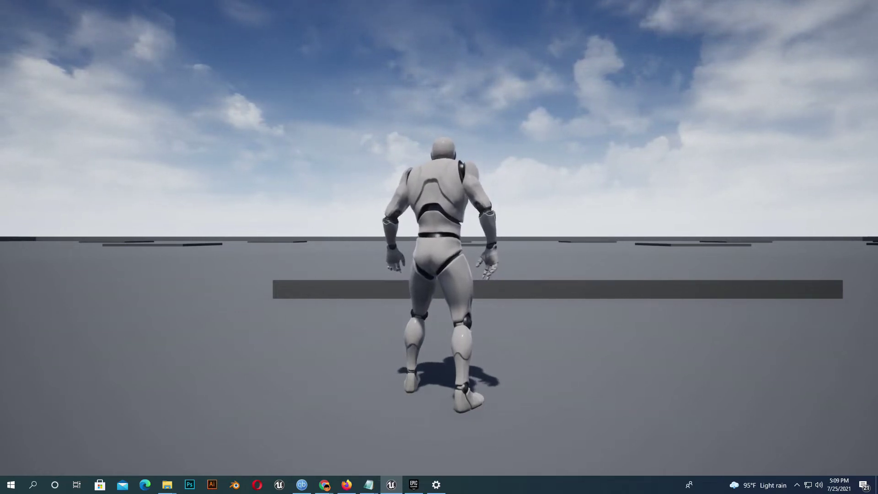
# Step: Play-test the open level by running the mannequin across the floor to the antlered deer
pyautogui.press('w')
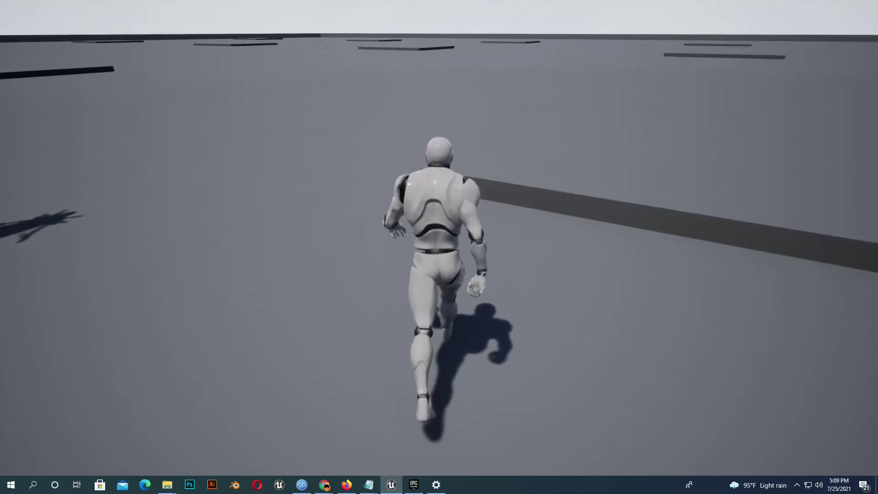
pyautogui.press('w')
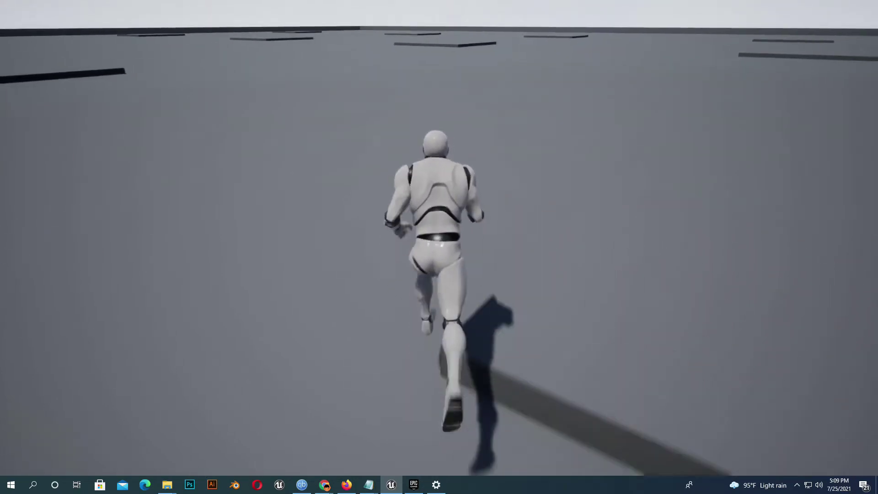
pyautogui.press('w')
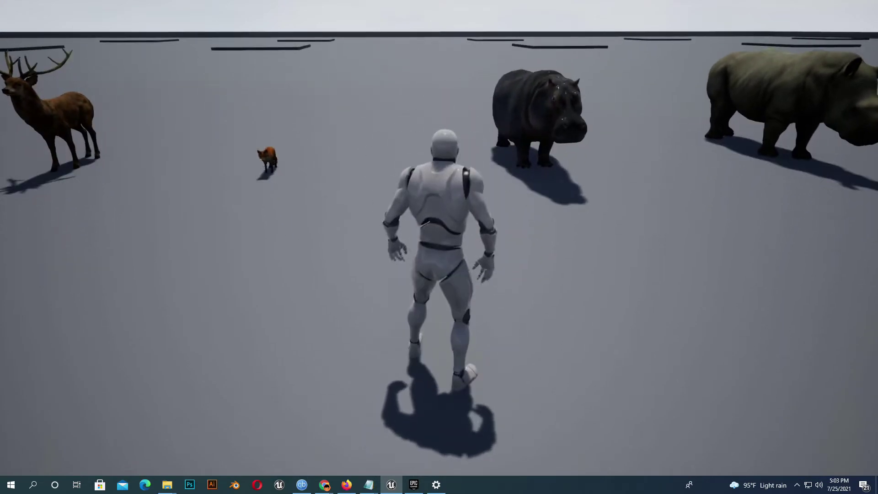
pyautogui.press('space')
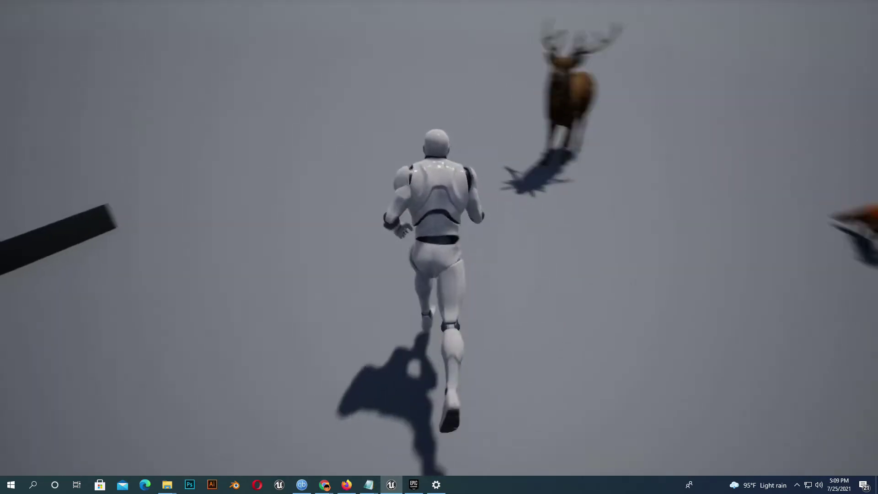
pyautogui.press('w')
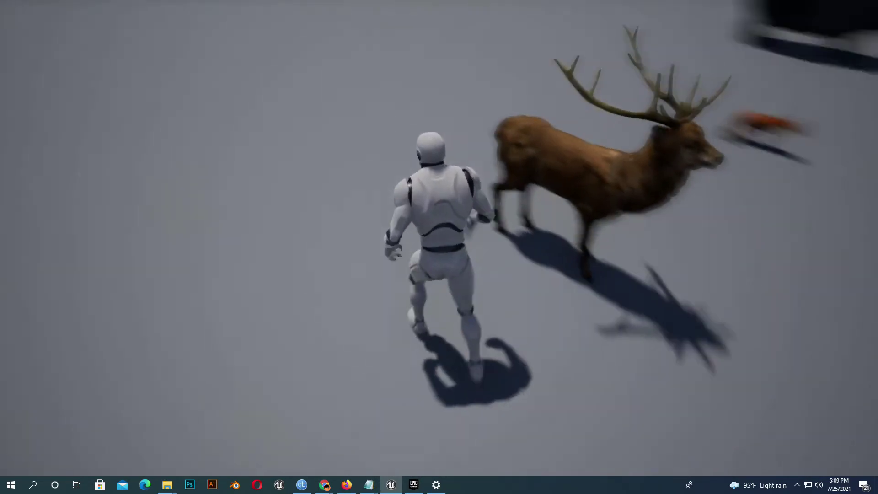
pyautogui.press('w')
# Step: Mount the deer and ride it across the open level
pyautogui.press('e')
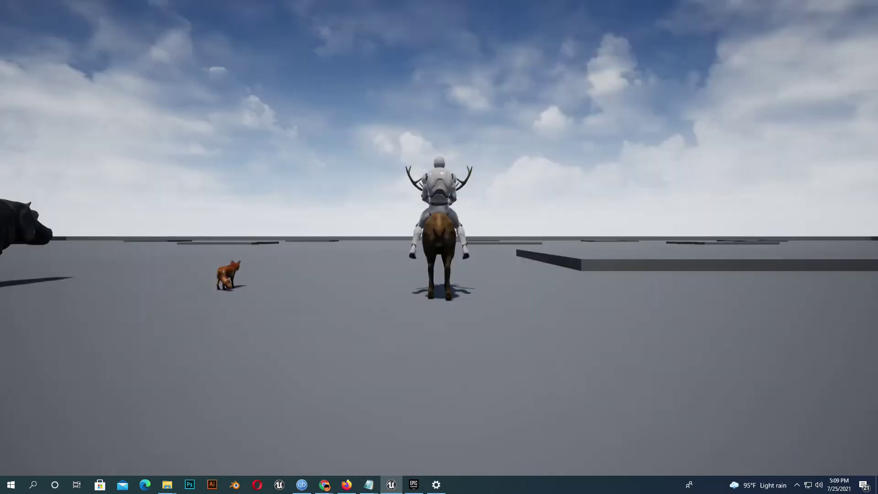
pyautogui.press('w')
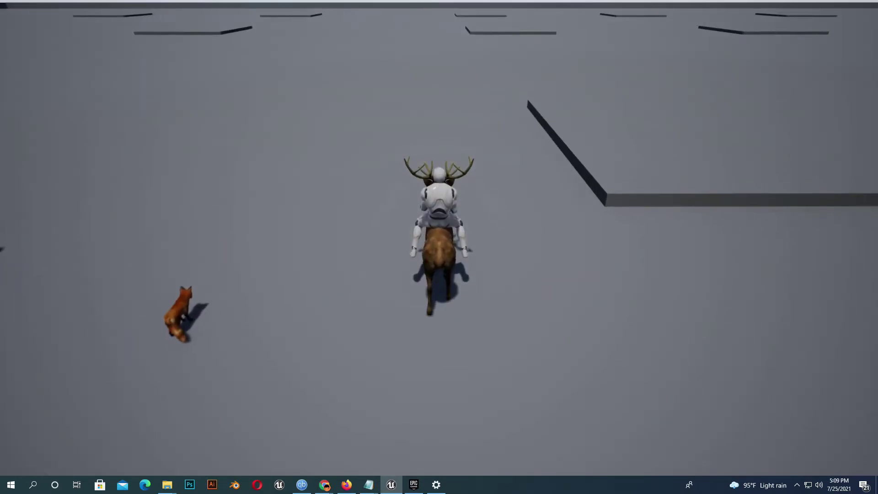
pyautogui.press('w')
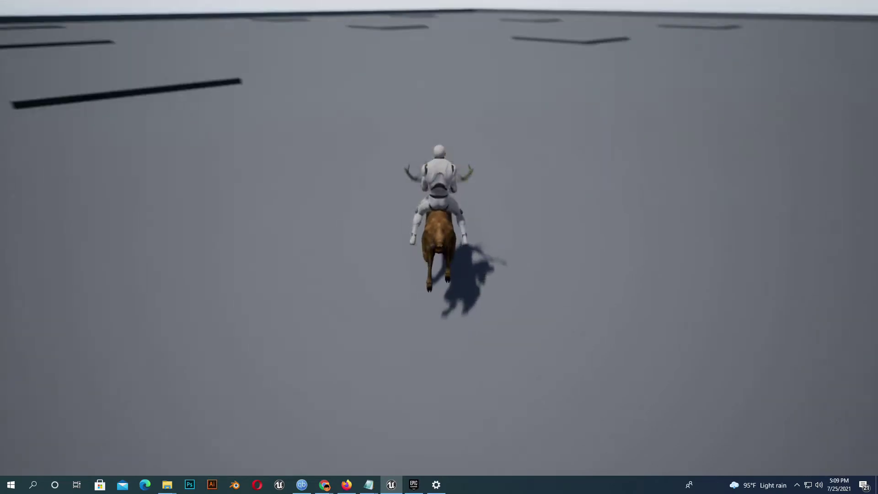
pyautogui.press('w')
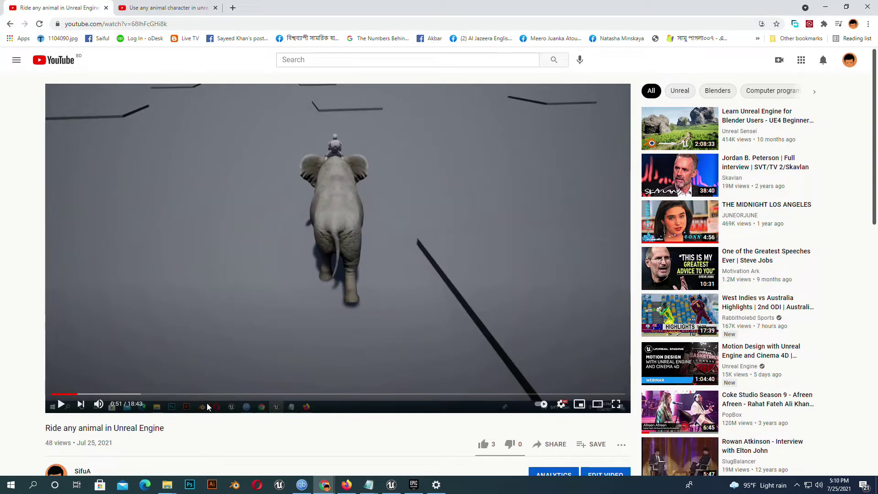
# Step: View the earlier YouTube tutorials "Use any animal character in unreal engine" and "Ride any animal in Unreal Engine"
pyautogui.click(163, 6)
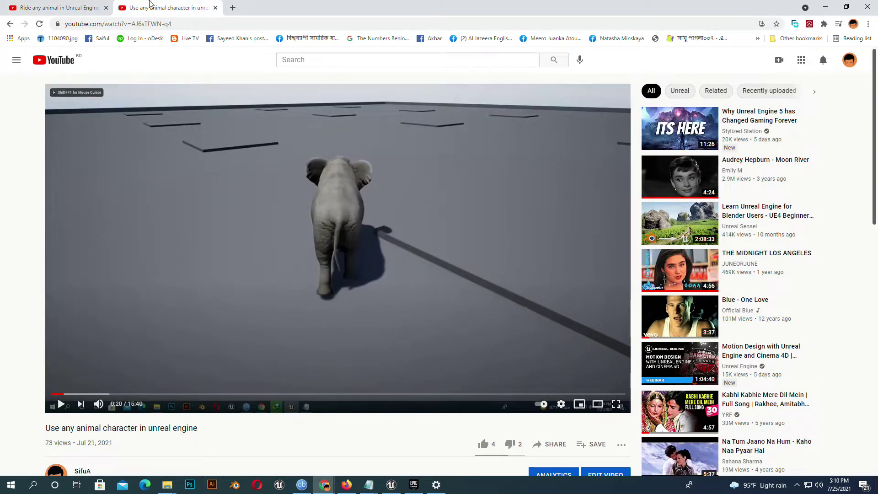
pyautogui.click(73, 7)
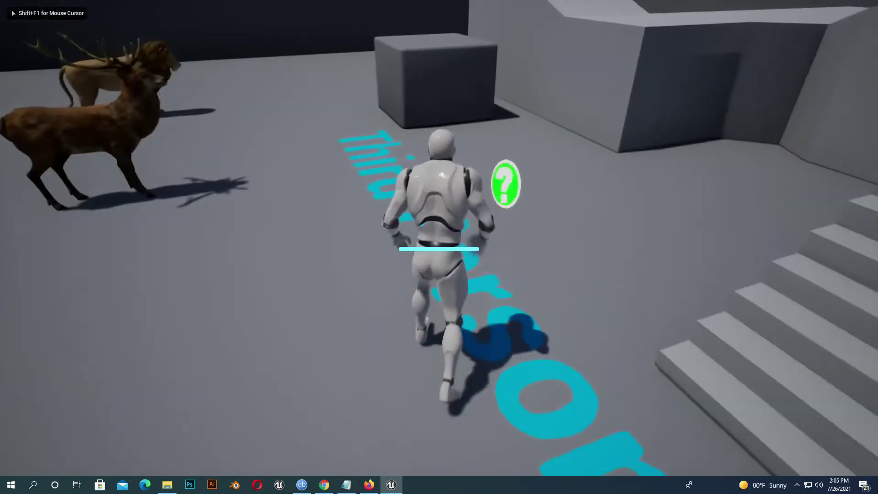
# Step: Play-test the Third Person map by running the mannequin to the deer, mounting it and riding it around
pyautogui.press('w')
pyautogui.press('s')
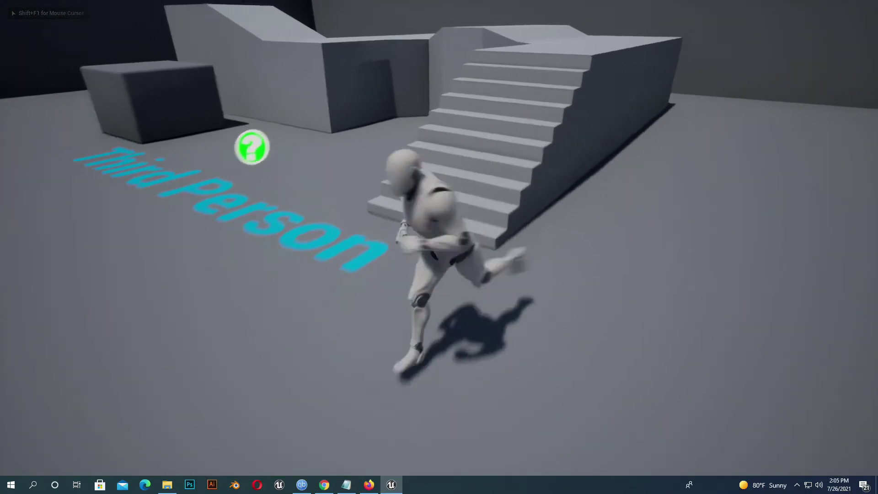
pyautogui.press('w')
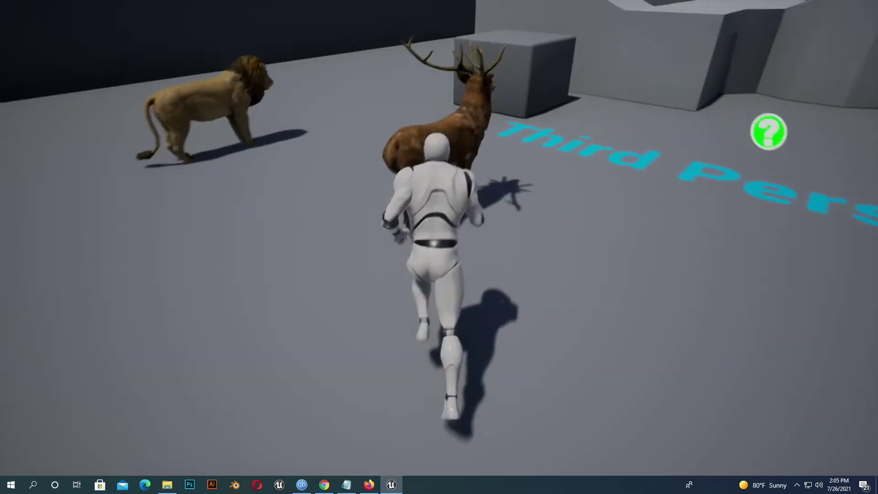
pyautogui.press('e')
pyautogui.press('w')
pyautogui.press('space')
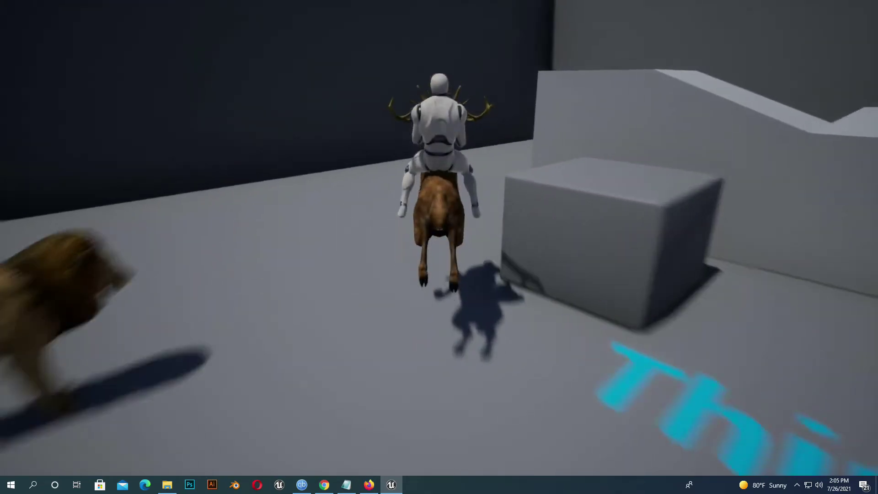
pyautogui.press('w')
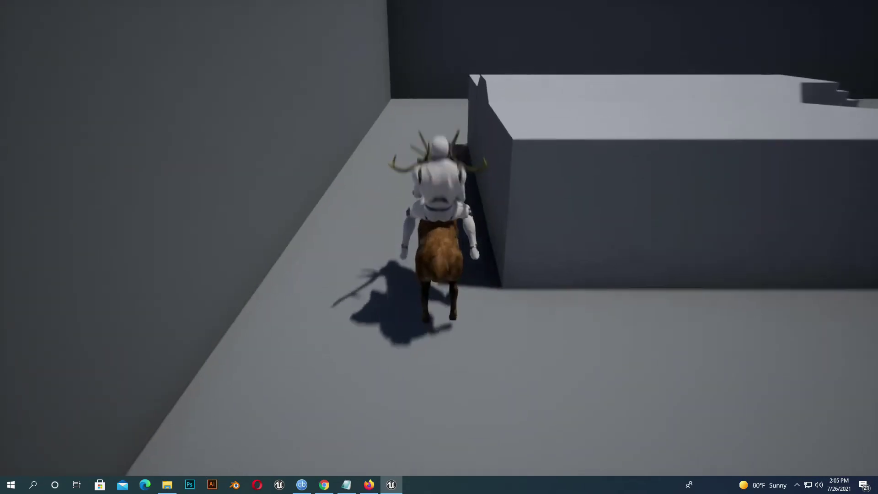
# Step: Stop the play test and look through the Run and Walk folders inside the desktop Sound folder
pyautogui.press('Escape')
pyautogui.click(167, 484)
pyautogui.doubleClick(97, 102)
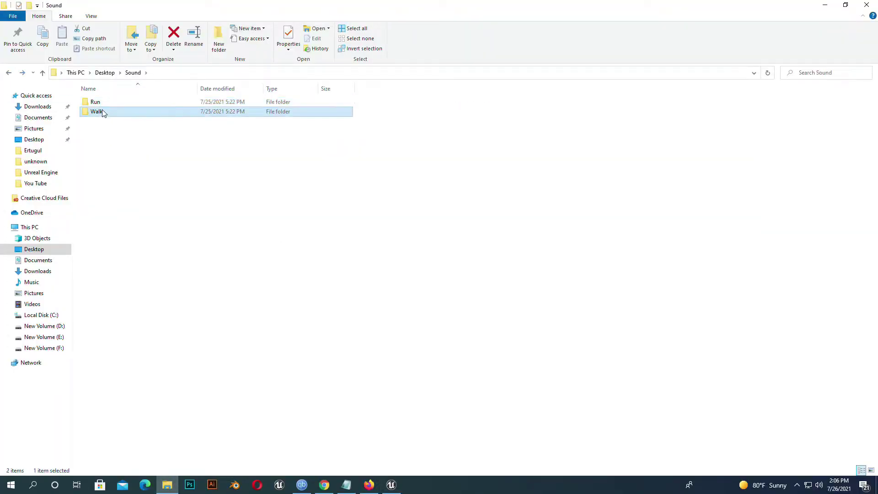
pyautogui.doubleClick(100, 112)
pyautogui.click(9, 74)
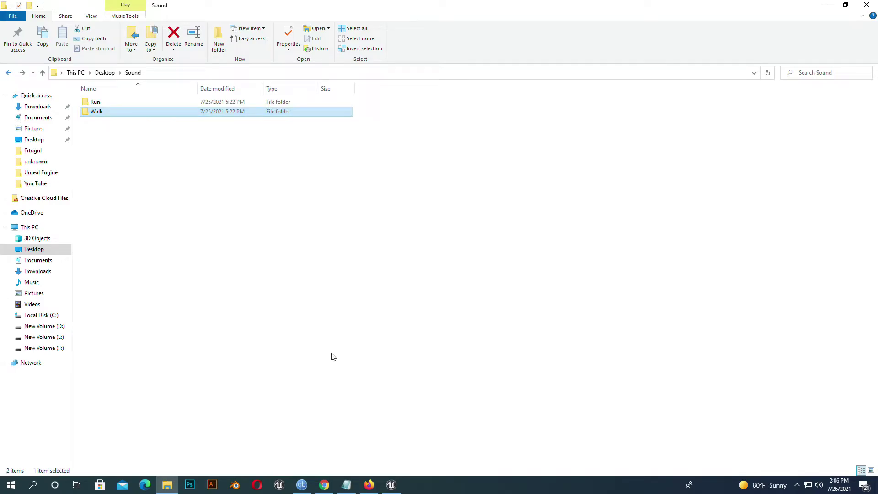
# Step: Return to Unreal Editor and create a folder named Footstep in the project's Content root
pyautogui.click(391, 485)
pyautogui.click(28, 347)
pyautogui.rightClick(37, 347)
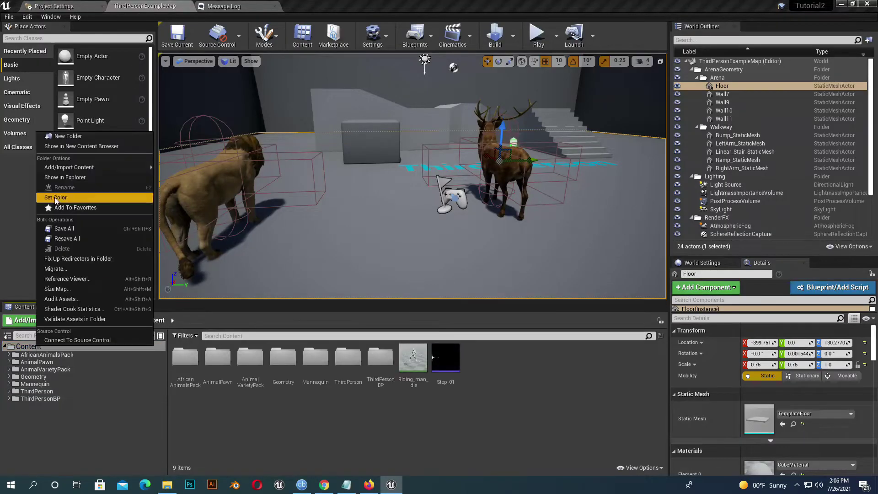
pyautogui.click(60, 136)
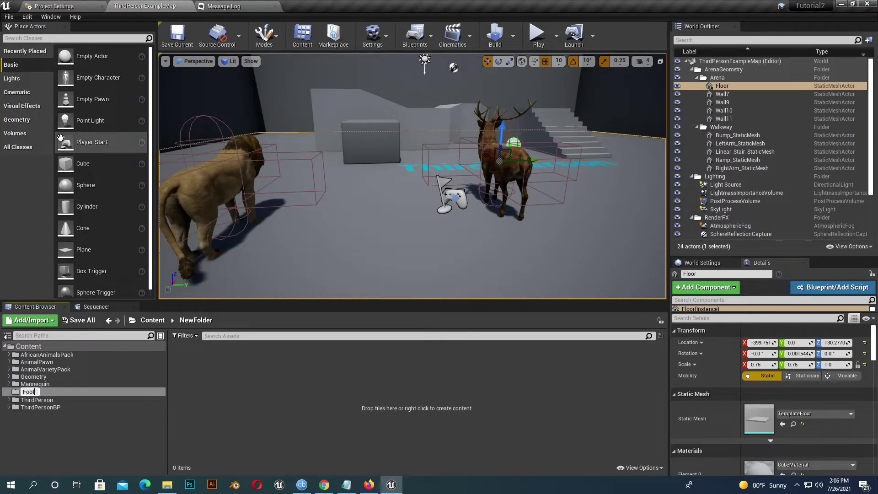
pyautogui.write('Footstep')
pyautogui.press('Return')
# Step: Create two subfolders named Walk and Run inside the Footstep folder
pyautogui.rightClick(210, 365)
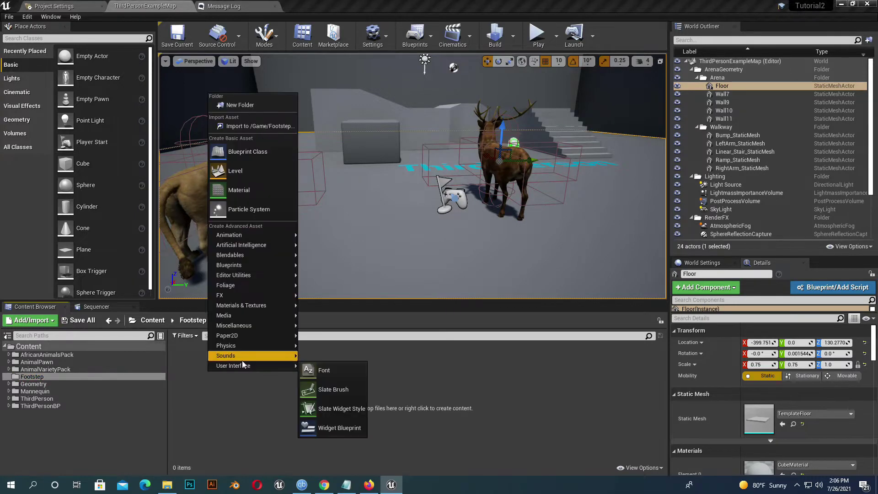
pyautogui.click(232, 104)
pyautogui.rightClick(312, 413)
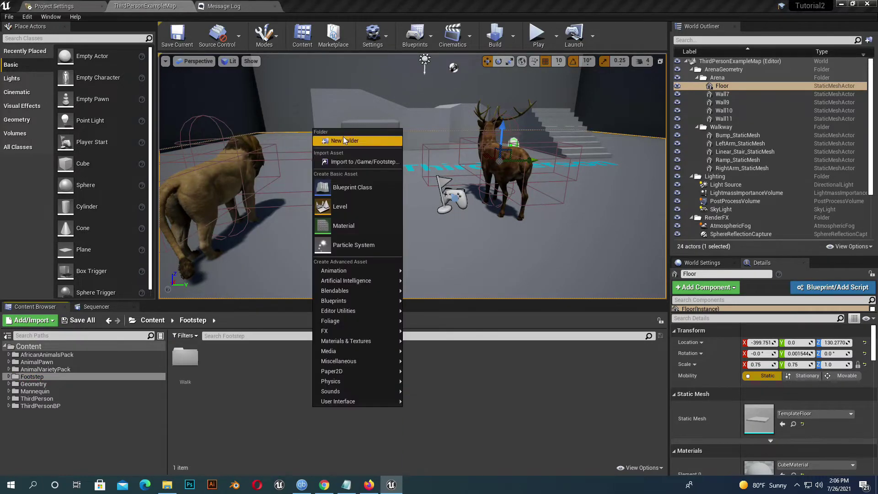
pyautogui.click(341, 137)
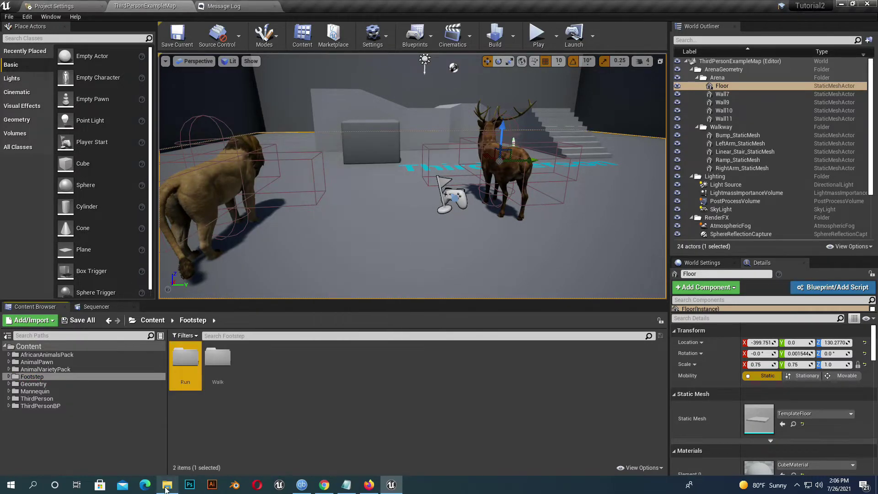
# Step: Import the sound files Walk_01 to Walk_05 from the desktop Sound folder into the project's Footstep/Walk folder
pyautogui.click(166, 488)
pyautogui.doubleClick(115, 114)
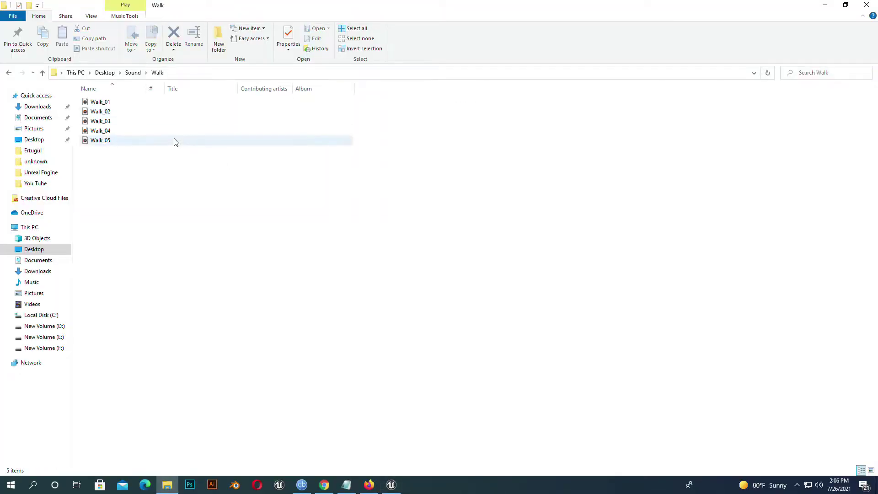
pyautogui.moveTo(173, 197); pyautogui.dragTo(391, 491)
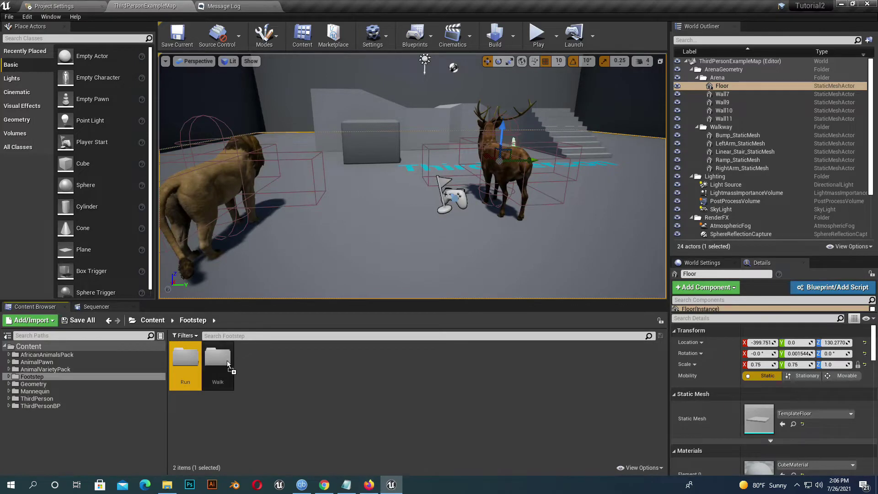
pyautogui.moveTo(228, 364); pyautogui.dragTo(227, 364)
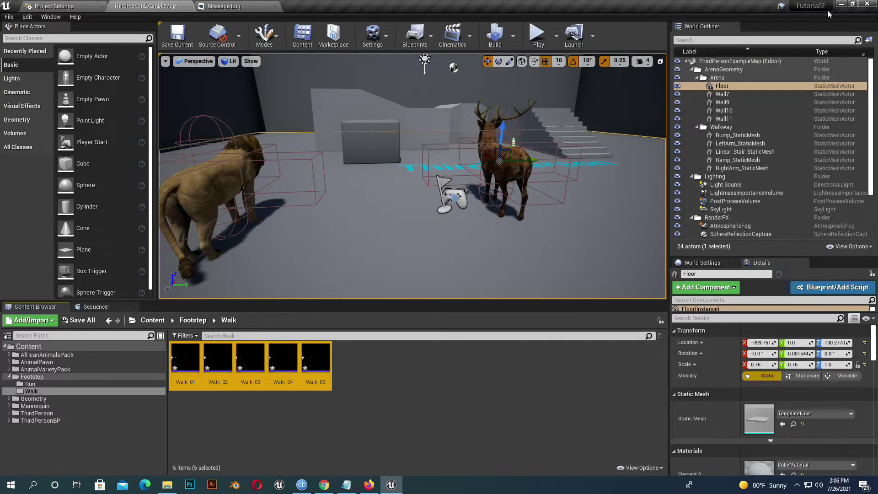
# Step: Import the sound files Run_01 to Run_04 from the desktop Sound folder into the project's Footstep/Run folder
pyautogui.click(841, 4)
pyautogui.click(133, 73)
pyautogui.doubleClick(126, 103)
pyautogui.hotkey('ctrl', 'a')
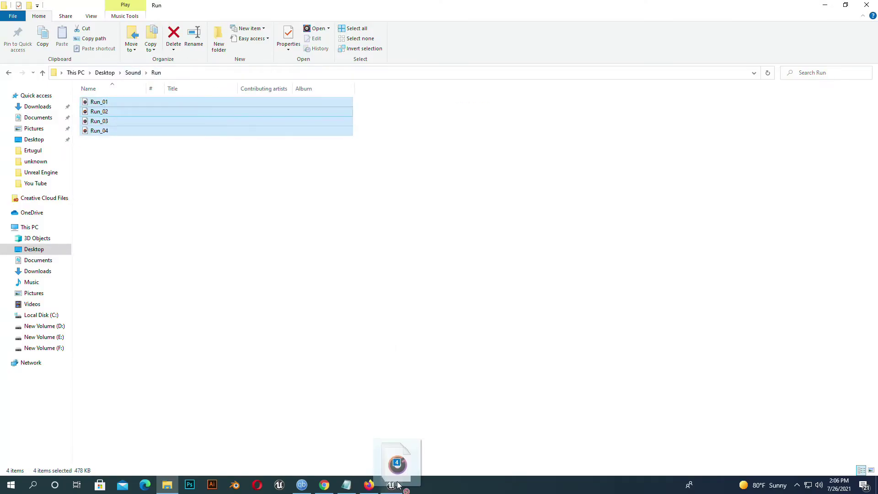
pyautogui.moveTo(398, 485); pyautogui.dragTo(30, 384)
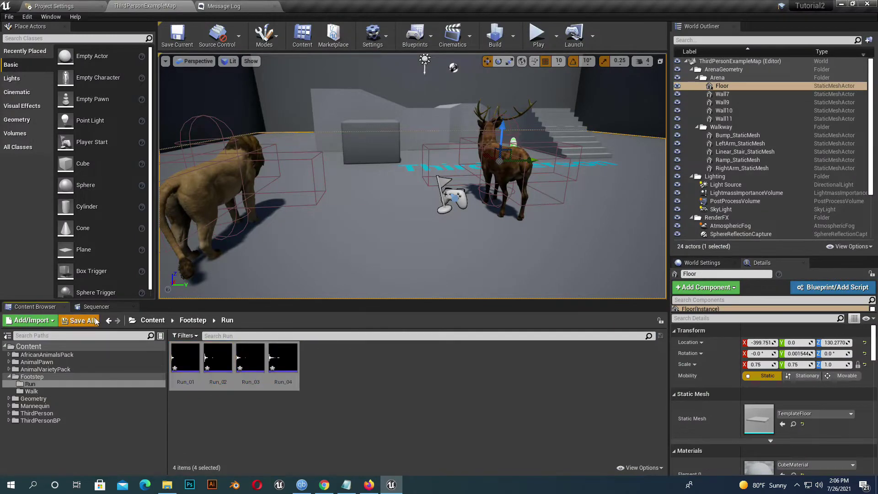
# Step: Create a sound cue from the Run_01 sound wave and name it Run_Cue
pyautogui.click(187, 385)
pyautogui.rightClick(183, 382)
pyautogui.click(240, 75)
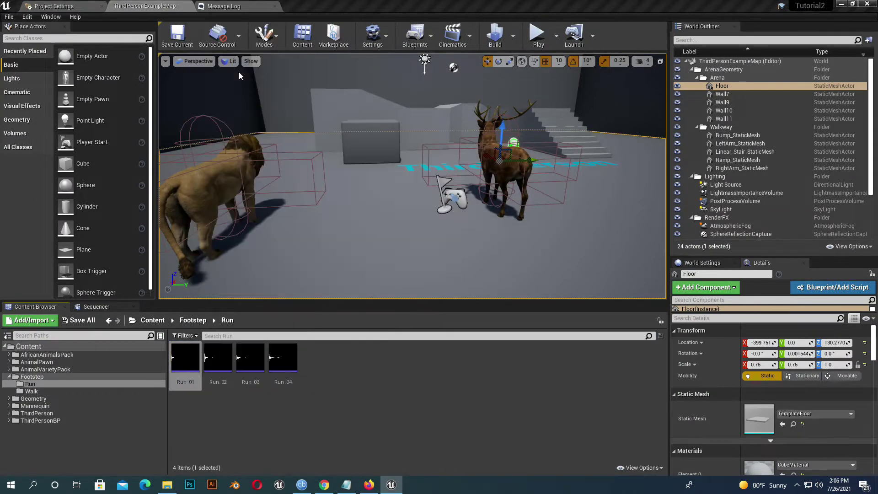
pyautogui.press('Right')
pyautogui.press('Left')
pyautogui.press('Left')
pyautogui.press('Left')
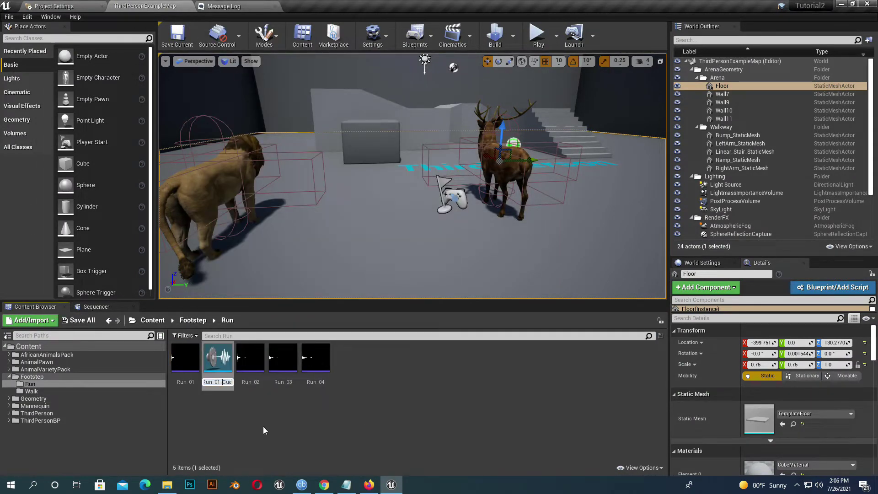
pyautogui.press('BackSpace')
pyautogui.press('BackSpace')
pyautogui.press('BackSpace')
pyautogui.press('Return')
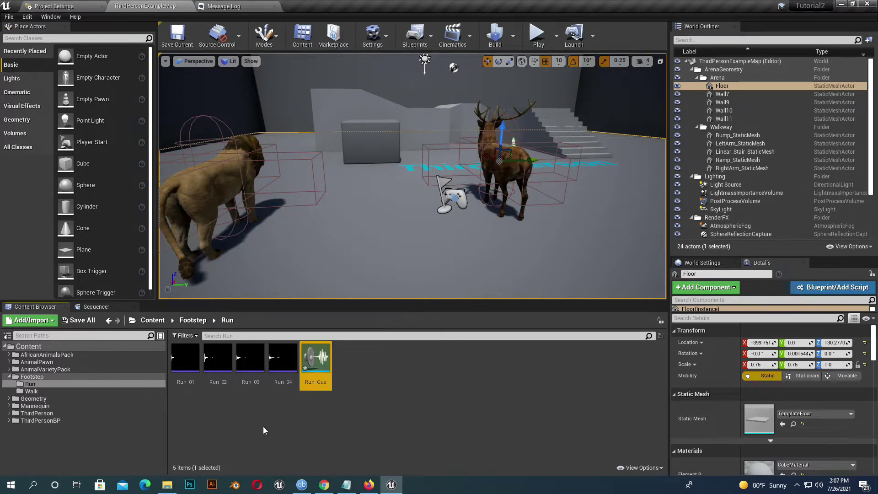
# Step: Open Run_Cue docked in the main editor window and add a Random node fed by the Run_01 wave player
pyautogui.doubleClick(319, 383)
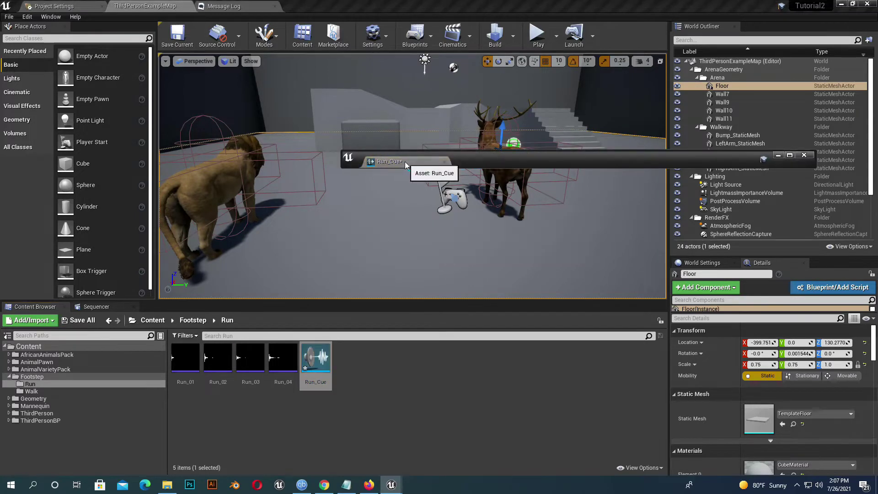
pyautogui.moveTo(405, 161); pyautogui.dragTo(408, 4)
pyautogui.moveTo(468, 275); pyautogui.dragTo(361, 269)
pyautogui.write('rando')
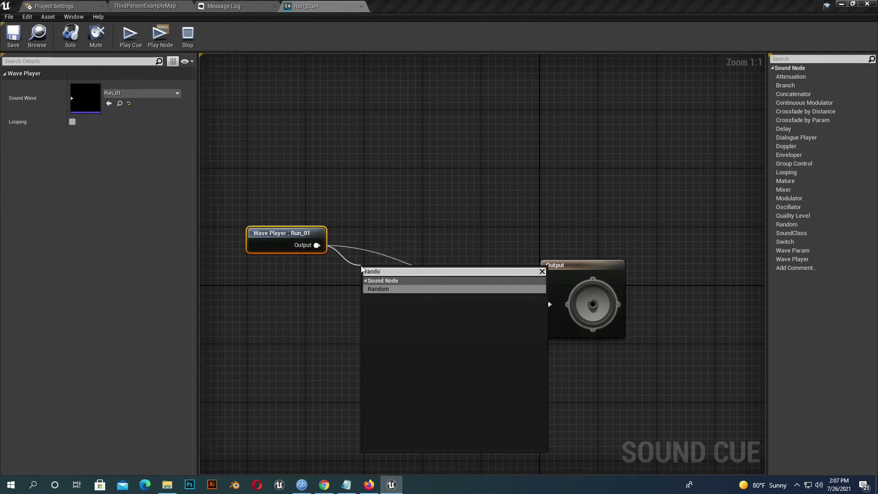
pyautogui.press('Return')
pyautogui.moveTo(400, 269); pyautogui.dragTo(416, 269)
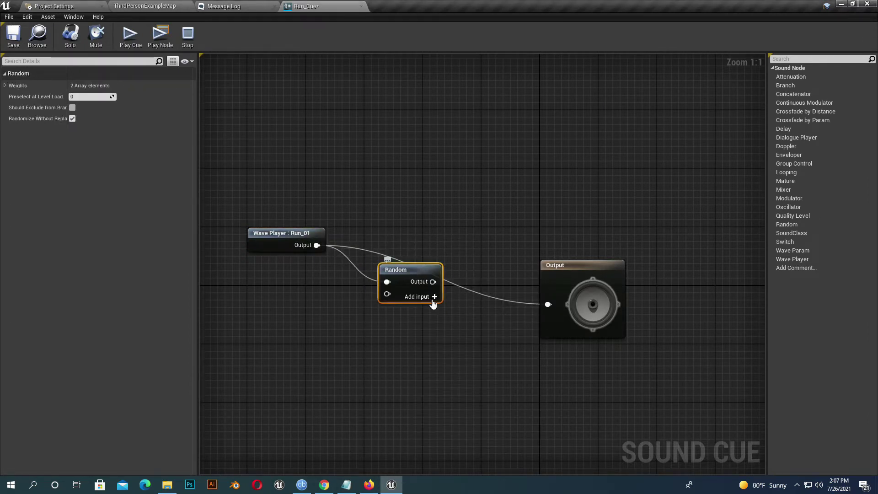
# Step: Add the Run_02, Run_03 and Run_04 sound waves to the Run_Cue graph as wave players
pyautogui.click(172, 6)
pyautogui.click(219, 366)
pyautogui.keyDown('shift'); pyautogui.click(283, 366); pyautogui.keyUp('shift')
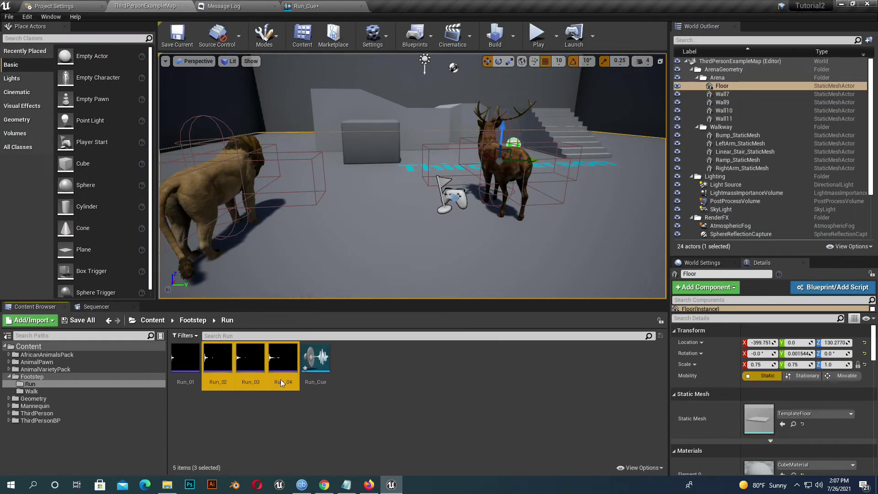
pyautogui.moveTo(283, 365); pyautogui.dragTo(360, 279)
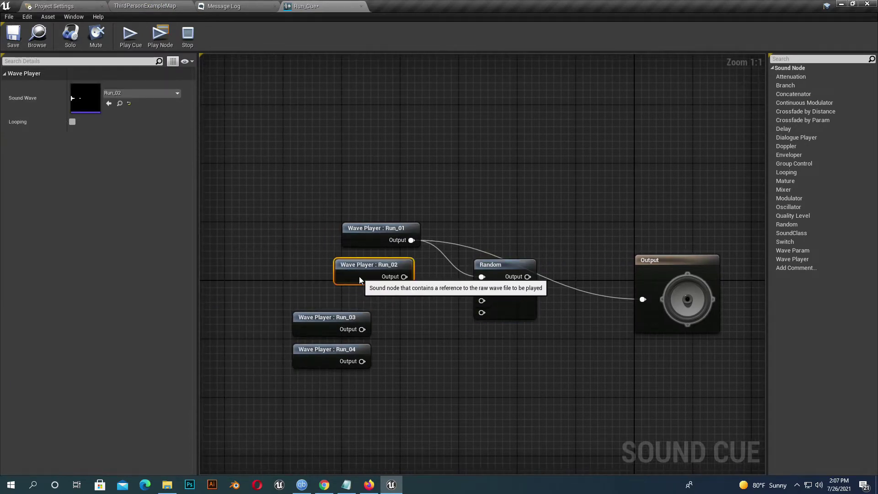
# Step: Line up the Run_01, Run_03 and Run_04 wave players with Run_02 in one column
pyautogui.moveTo(278, 309); pyautogui.dragTo(363, 314)
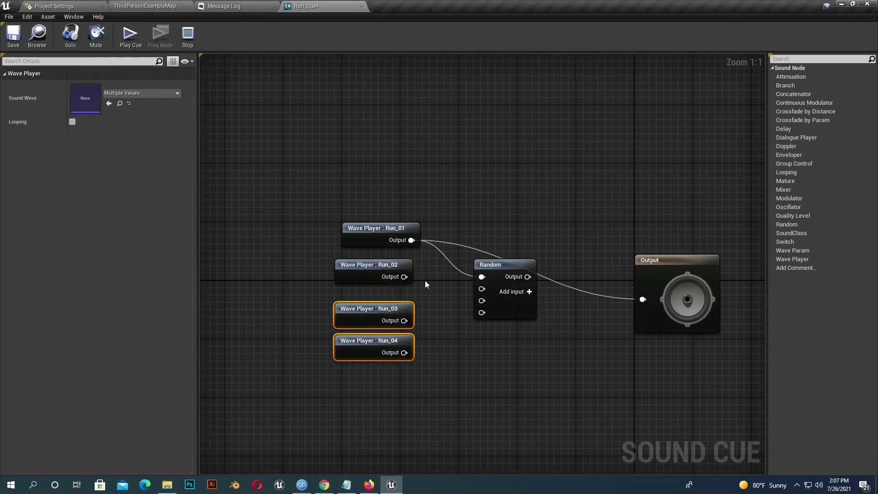
pyautogui.moveTo(346, 233); pyautogui.dragTo(335, 236)
pyautogui.click(411, 300)
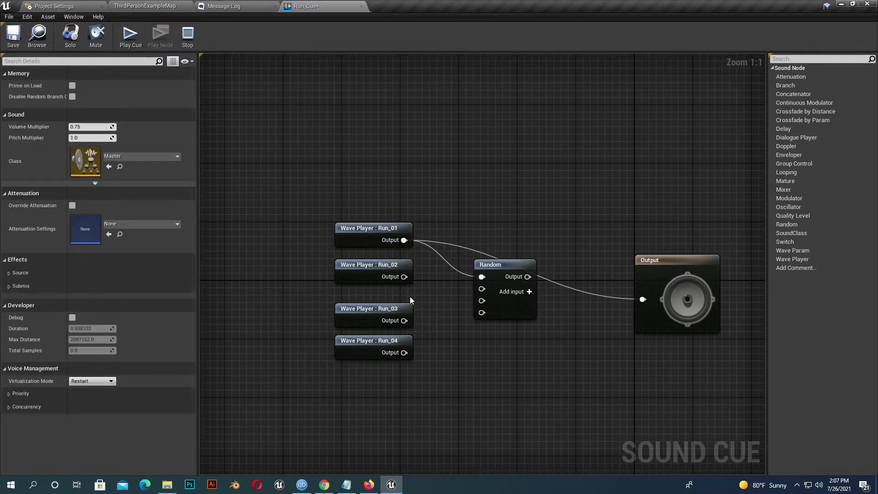
# Step: Connect the Run_02, Run_03 and Run_04 wave players to the Random node's free inputs and close the gaps between them
pyautogui.moveTo(405, 321); pyautogui.dragTo(482, 300)
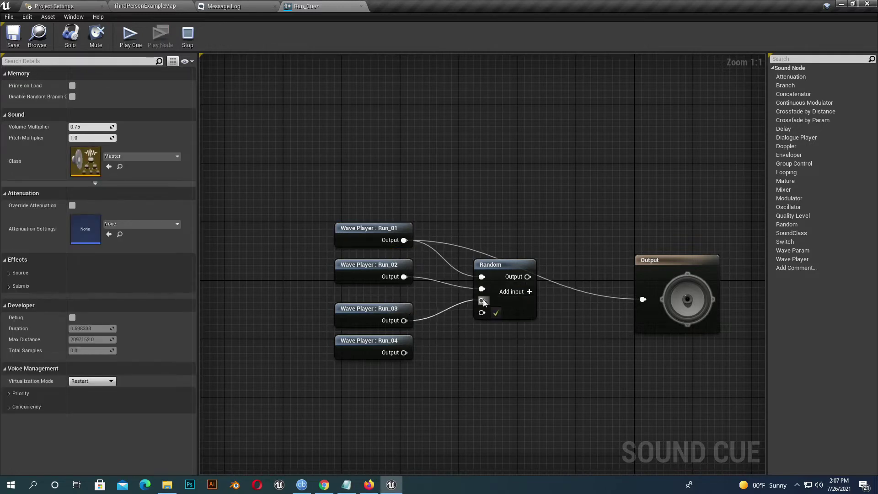
pyautogui.moveTo(405, 353); pyautogui.dragTo(485, 317)
pyautogui.moveTo(393, 335); pyautogui.dragTo(352, 263)
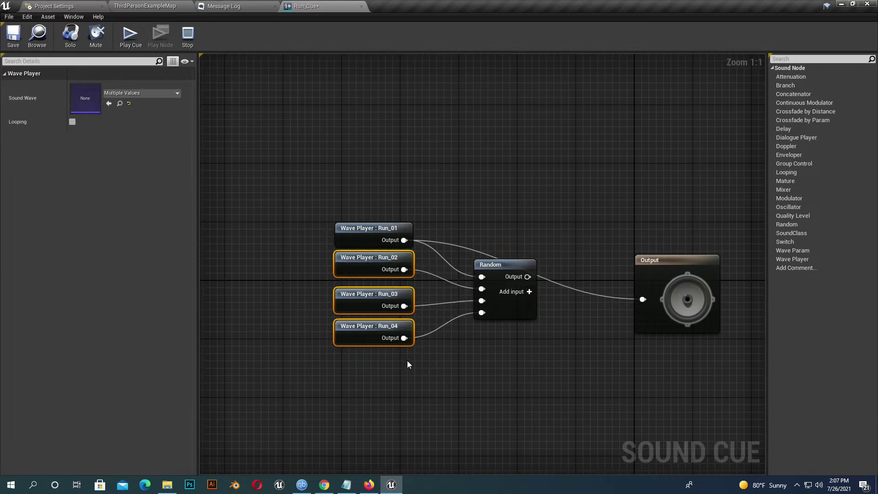
pyautogui.moveTo(407, 365); pyautogui.dragTo(361, 294)
# Step: Connect the Random node's output to the cue's Output node in place of Run_01, and save Run_Cue
pyautogui.click(555, 296)
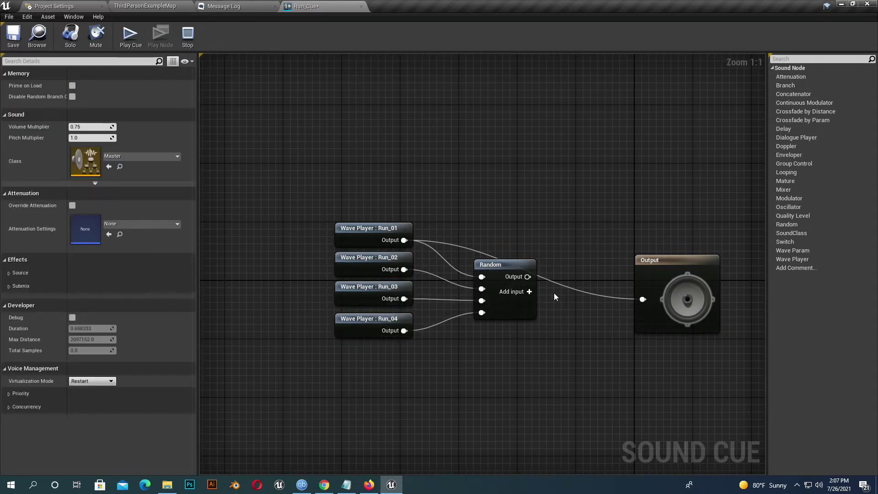
pyautogui.moveTo(647, 291); pyautogui.dragTo(645, 299)
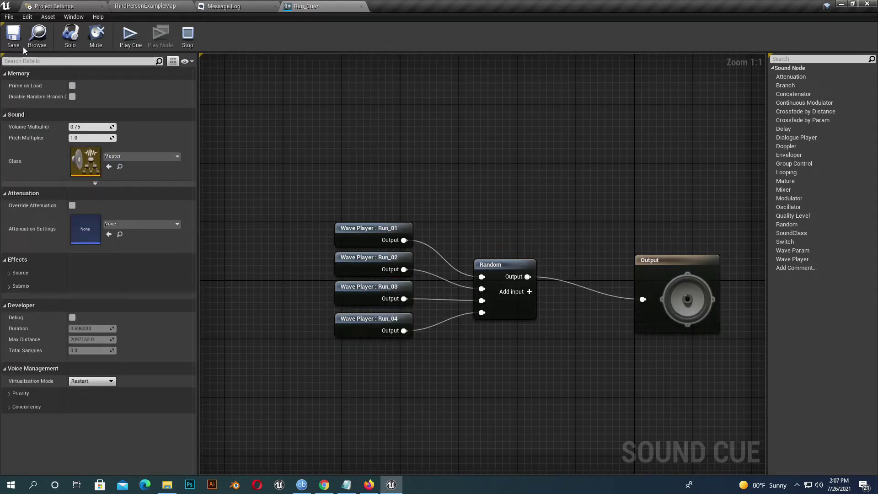
pyautogui.click(505, 270)
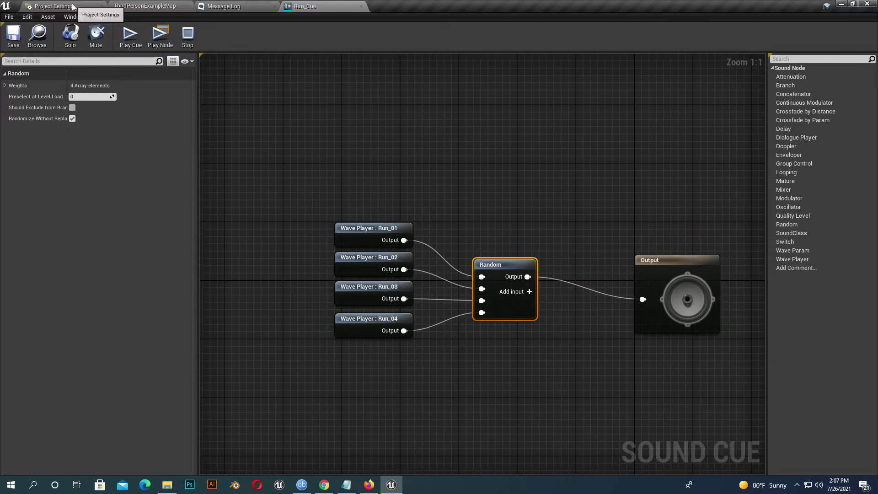
# Step: Create a sound cue from the Walk_01 sound wave in the Footstep/Walk folder and name it Walk_Cue
pyautogui.click(144, 6)
pyautogui.click(32, 391)
pyautogui.click(186, 361)
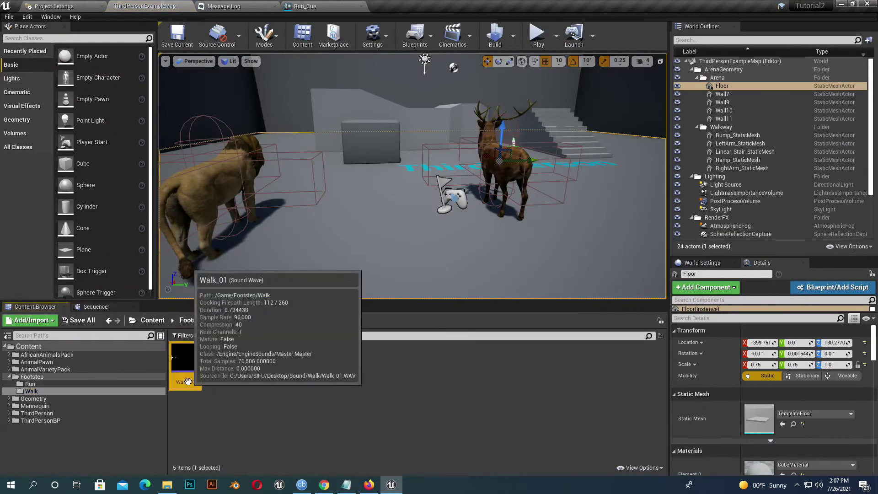
pyautogui.rightClick(188, 361)
pyautogui.click(215, 72)
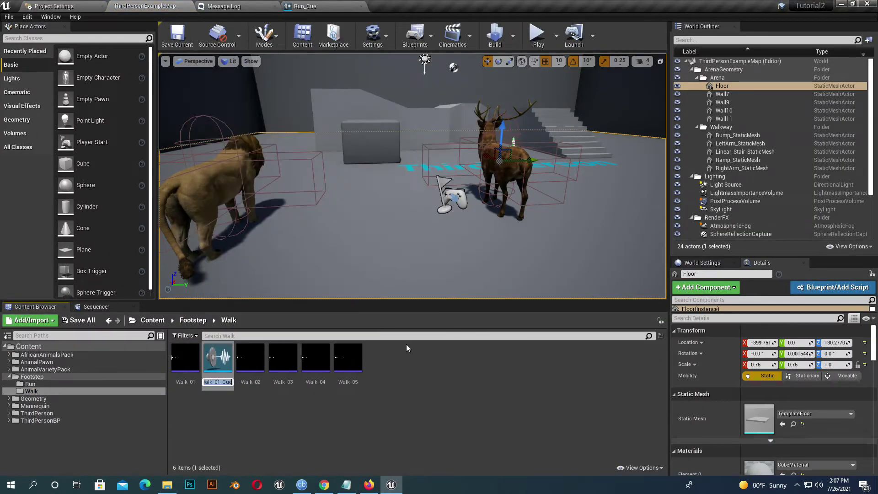
pyautogui.write('Walk_Cue')
pyautogui.press('Return')
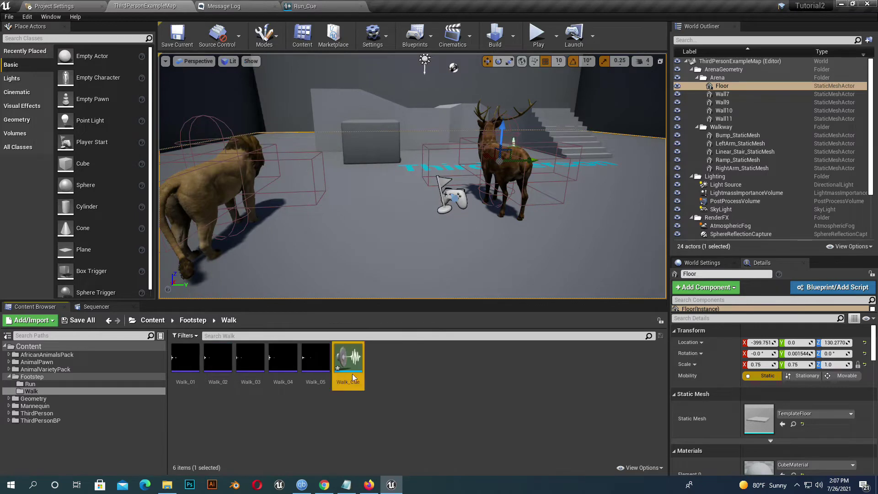
# Step: Open Walk_Cue and add a Random node with five inputs, fed by the Walk_01 wave player
pyautogui.doubleClick(352, 374)
pyautogui.moveTo(469, 294); pyautogui.dragTo(469, 294)
pyautogui.write('rand')
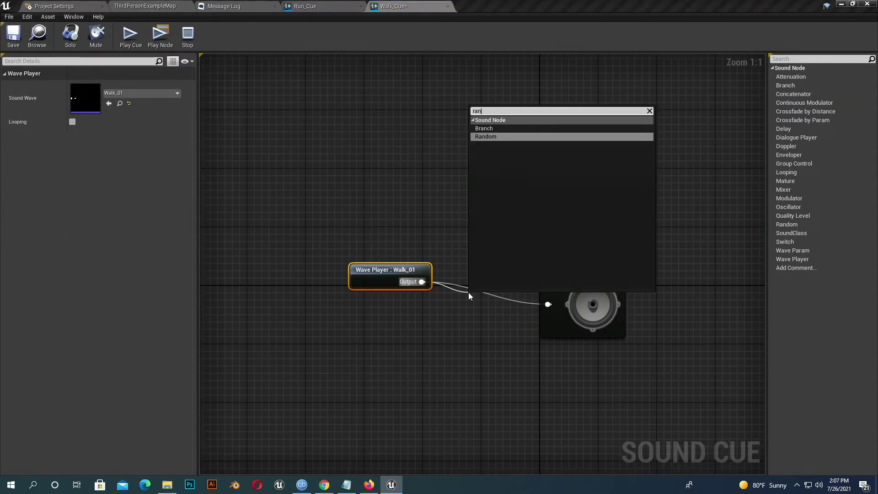
pyautogui.press('Return')
pyautogui.click(506, 315)
pyautogui.click(513, 316)
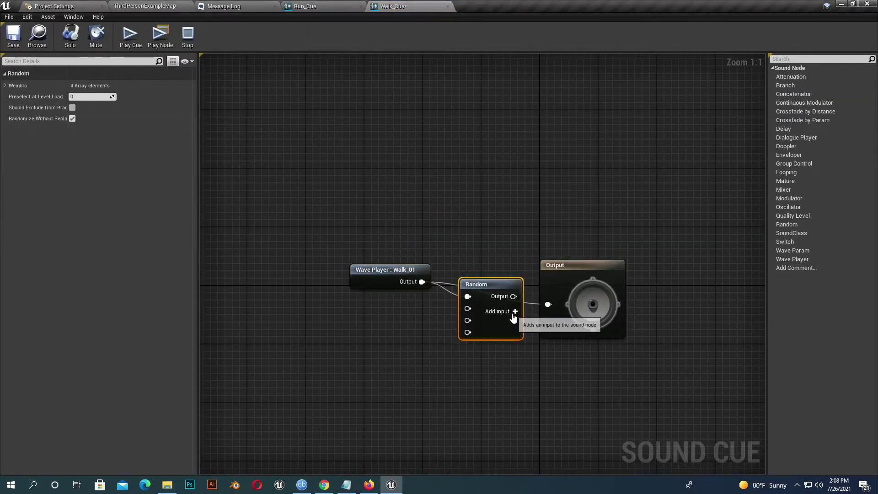
# Step: Add the Walk_02 to Walk_05 sound waves to the Walk_Cue graph and connect each to a free Random input
pyautogui.click(147, 6)
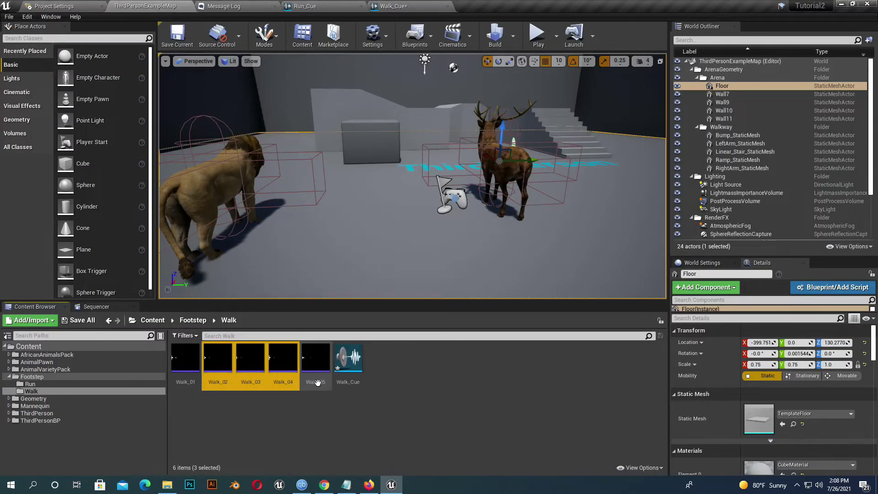
pyautogui.keyDown('ctrl'); pyautogui.moveTo(318, 382); pyautogui.dragTo(320, 323); pyautogui.keyUp('ctrl')
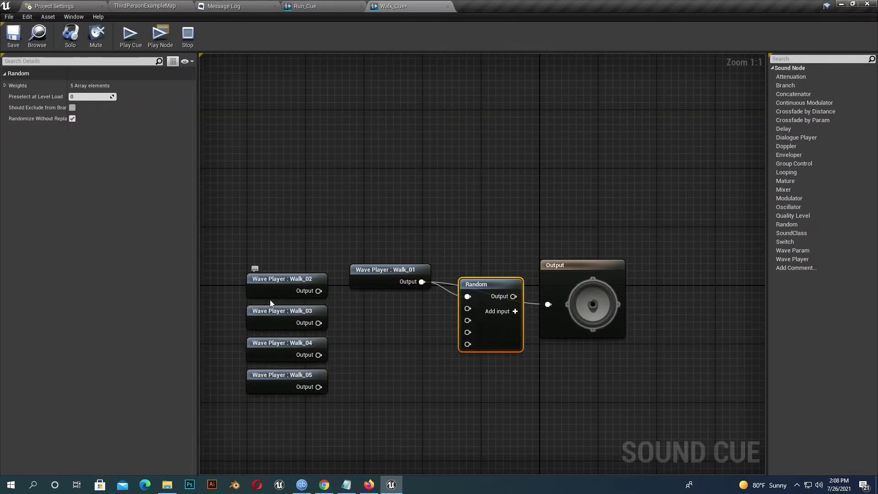
pyautogui.moveTo(270, 297); pyautogui.dragTo(467, 309)
pyautogui.moveTo(414, 343); pyautogui.dragTo(468, 320)
pyautogui.moveTo(414, 375); pyautogui.dragTo(468, 332)
pyautogui.moveTo(415, 407); pyautogui.dragTo(468, 344)
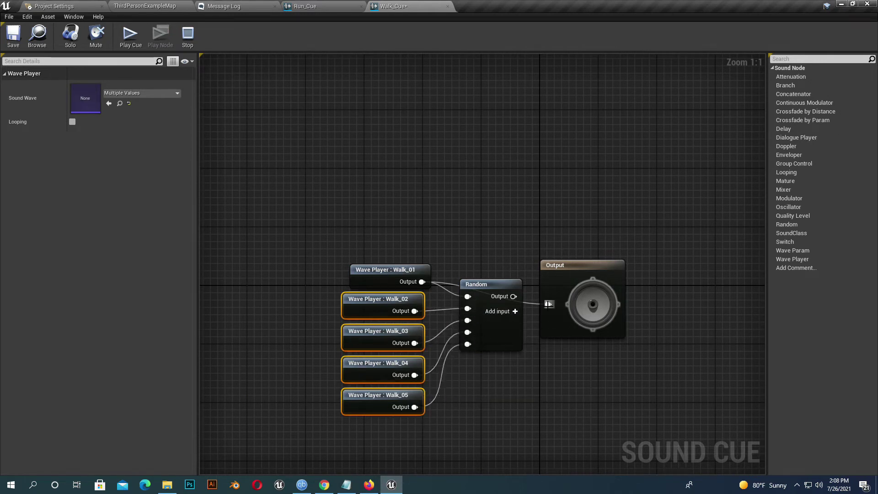
# Step: Tidy the wave players in Walk_Cue, connect the Random node to the Output node and save the cue
pyautogui.moveTo(362, 280); pyautogui.dragTo(354, 280)
pyautogui.moveTo(300, 205); pyautogui.dragTo(383, 395)
pyautogui.moveTo(372, 372); pyautogui.dragTo(344, 344)
pyautogui.moveTo(572, 289); pyautogui.dragTo(594, 279)
pyautogui.click(490, 293)
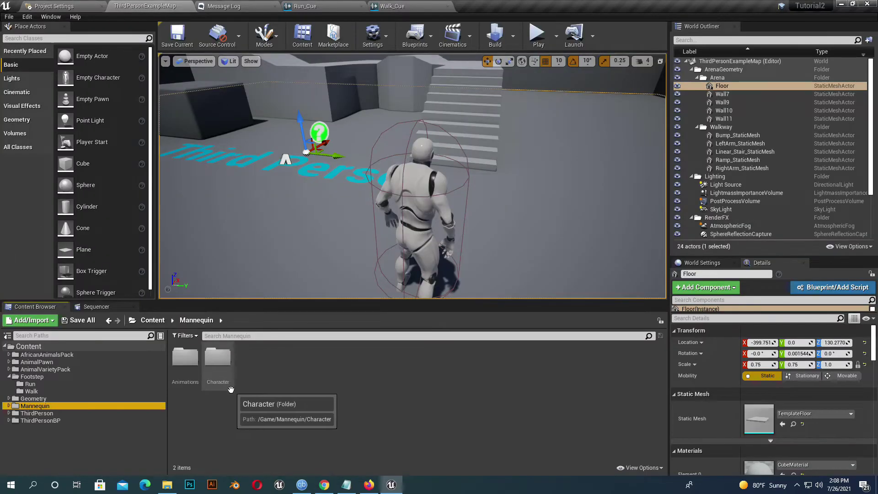
# Step: Open the ThirdPerson_IdleRun_2D blend space from Mannequin/Animations, preview its walk sample and open the ThirdPersonWalk animation
pyautogui.doubleClick(184, 378)
pyautogui.doubleClick(215, 378)
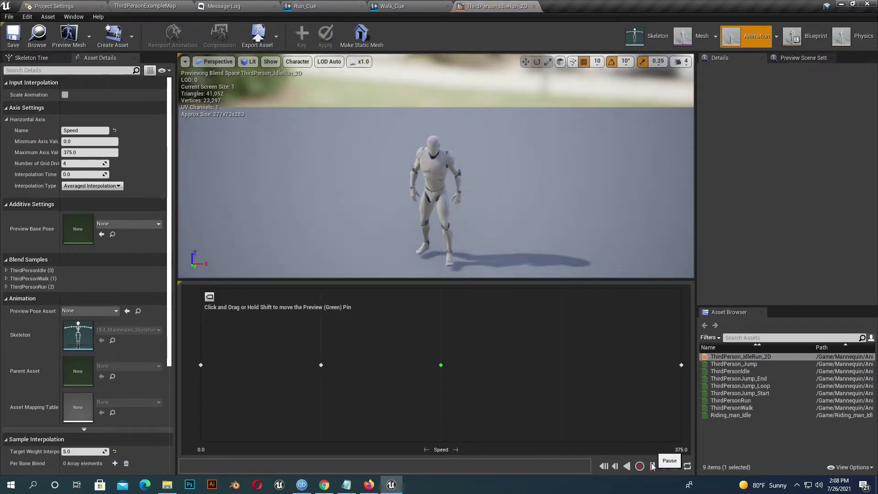
pyautogui.moveTo(441, 365); pyautogui.dragTo(316, 364)
pyautogui.click(321, 364)
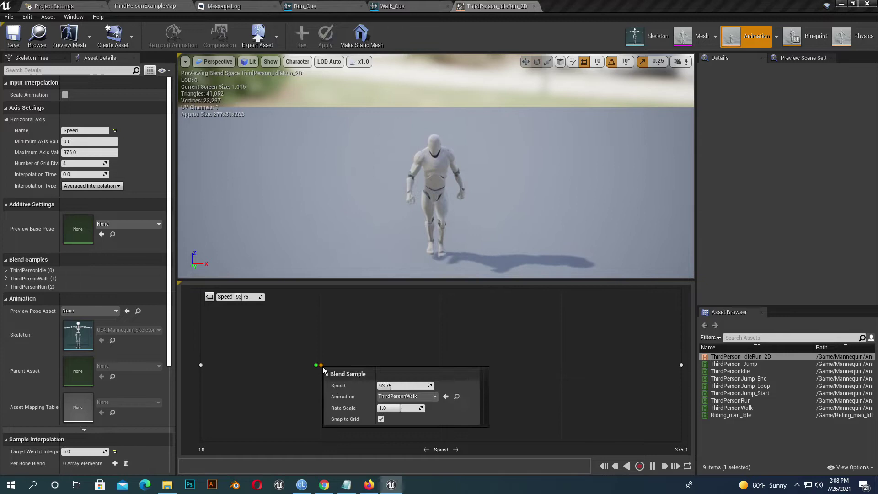
pyautogui.click(446, 397)
pyautogui.doubleClick(456, 387)
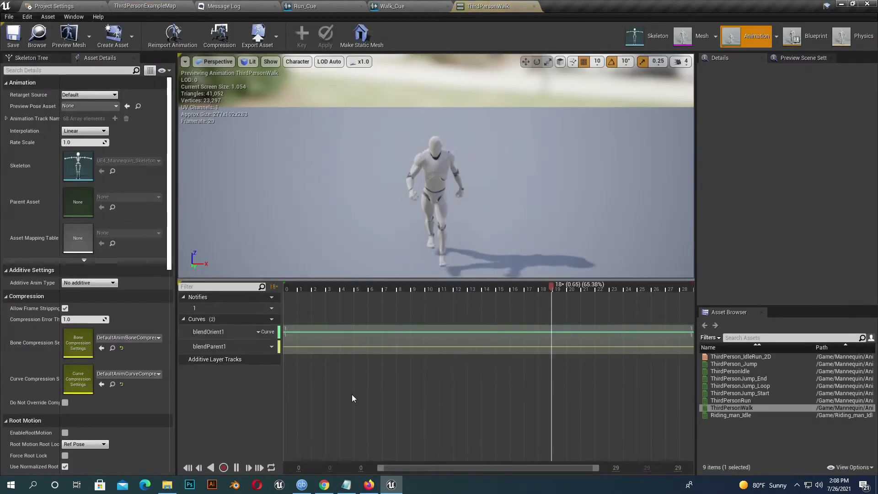
# Step: View the walking mannequin from the side and add a Play Sound notify at the first footfall, about 0.34 s
pyautogui.moveTo(453, 226); pyautogui.dragTo(437, 217)
pyautogui.moveTo(488, 300); pyautogui.dragTo(424, 305)
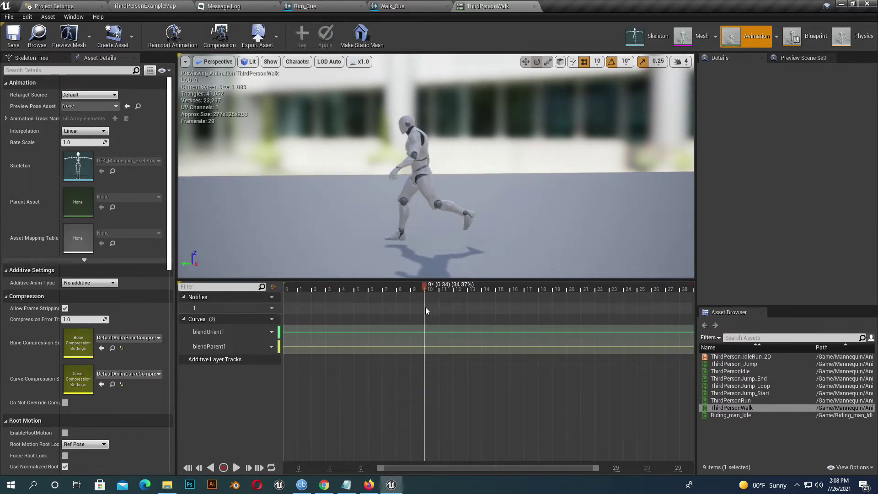
pyautogui.rightClick(424, 306)
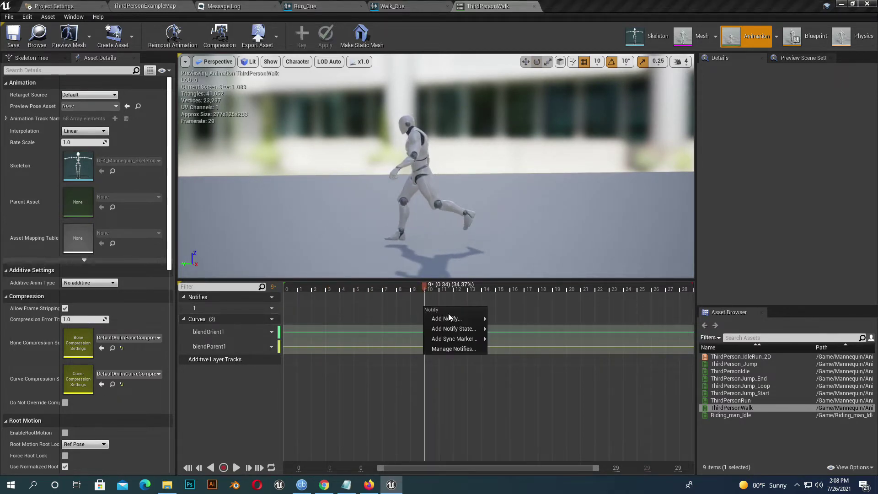
pyautogui.moveTo(449, 318)
pyautogui.click(545, 388)
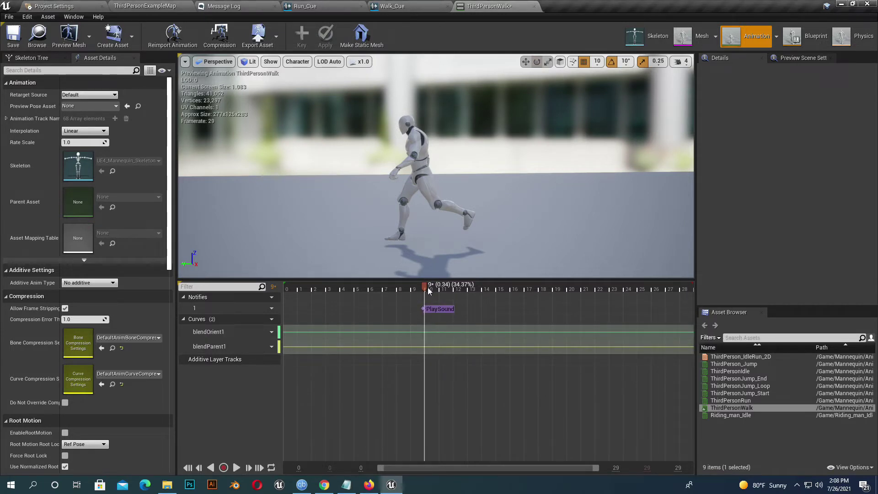
# Step: Add a second Play Sound notify to ThirdPersonWalk at the other footfall, about 0.85 s
pyautogui.moveTo(425, 292); pyautogui.dragTo(633, 307)
pyautogui.rightClick(632, 310)
pyautogui.moveTo(654, 319)
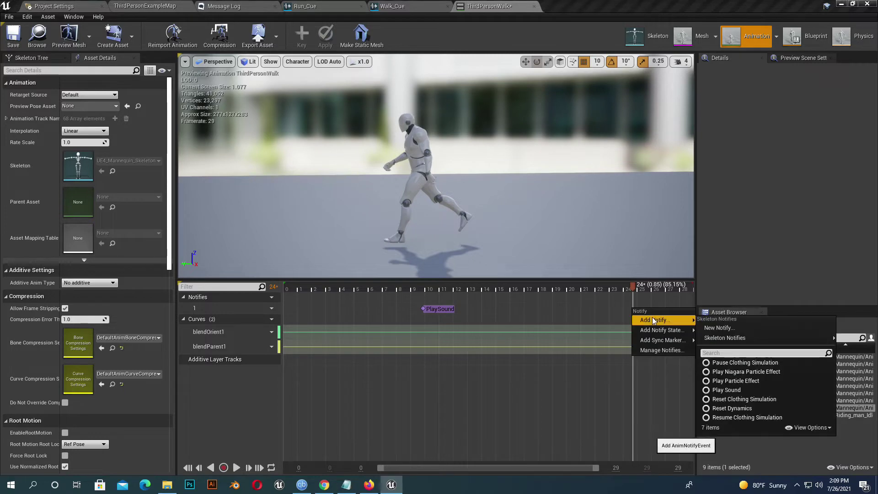
pyautogui.click(726, 390)
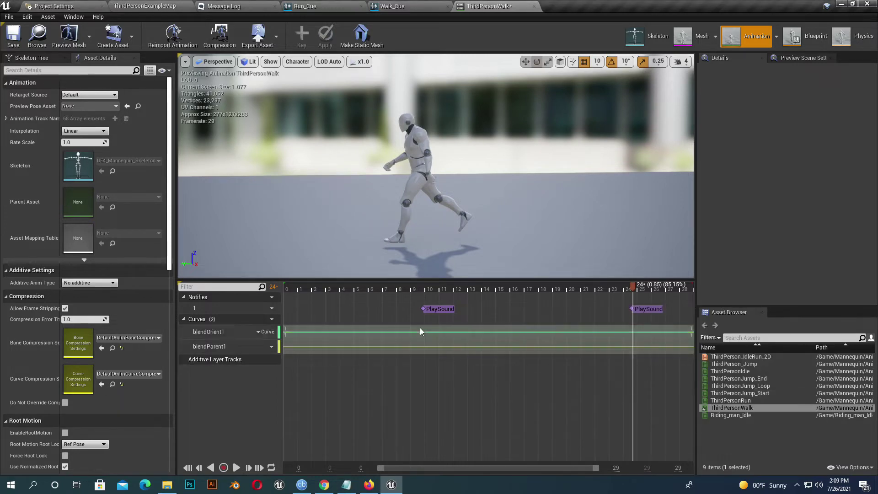
# Step: Assign Walk_Cue as the sound of both Play Sound notifies in ThirdPersonWalk
pyautogui.click(439, 308)
pyautogui.click(806, 113)
pyautogui.write('wa')
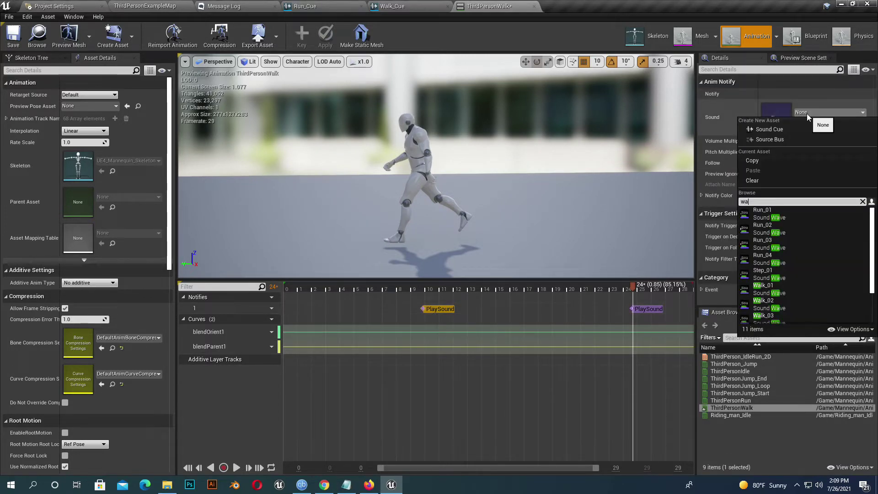
pyautogui.scroll(-1, 805, 274)
pyautogui.click(777, 304)
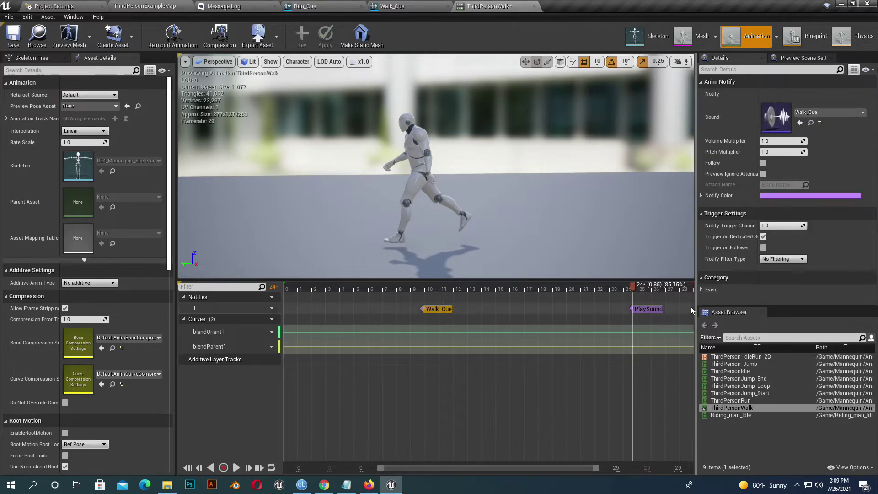
pyautogui.click(824, 110)
pyautogui.write('walk')
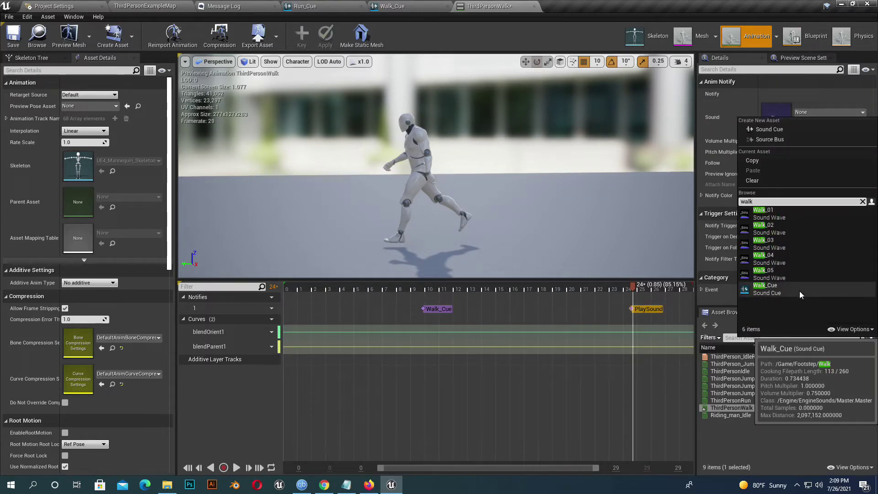
pyautogui.click(800, 291)
# Step: Open the ThirdPersonRun animation and add a Play Sound notify at the first footfall, about 0.24 s
pyautogui.click(145, 6)
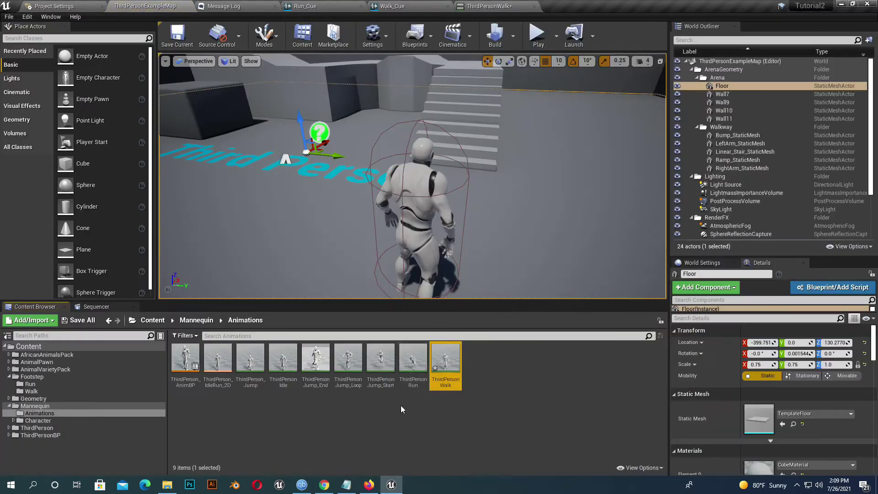
pyautogui.doubleClick(413, 359)
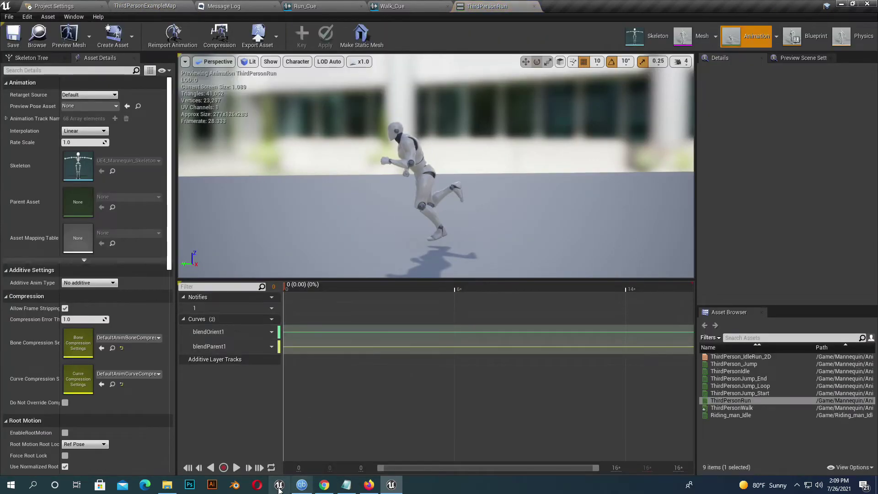
pyautogui.click(237, 467)
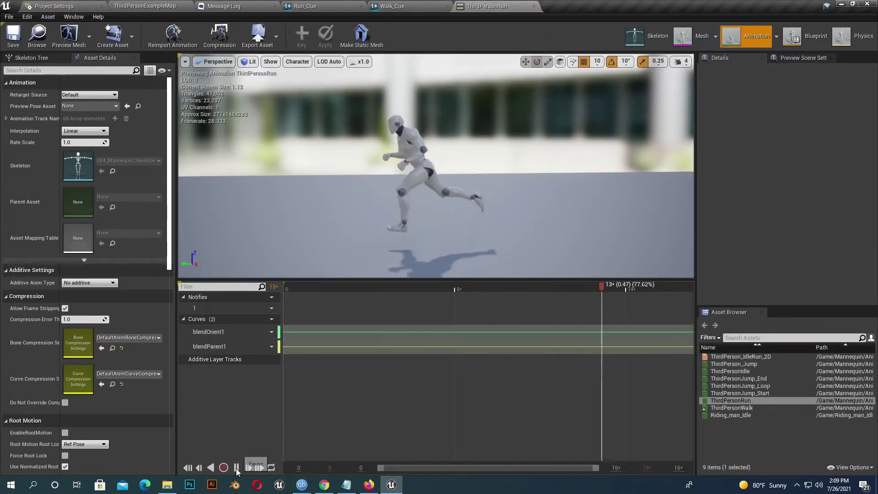
pyautogui.moveTo(649, 287); pyautogui.dragTo(450, 312)
pyautogui.rightClick(451, 311)
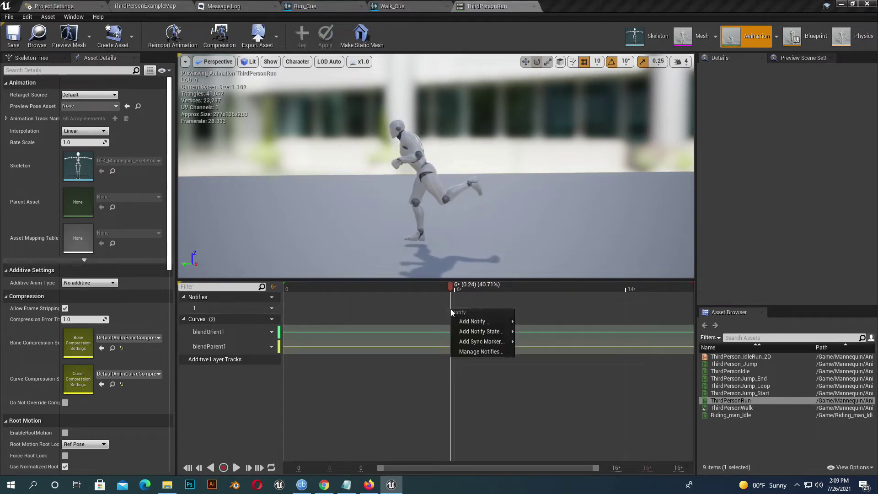
pyautogui.moveTo(473, 321)
pyautogui.click(545, 391)
# Step: Add a second Play Sound notify to ThirdPersonRun at the other footfall, about 0.55 s
pyautogui.moveTo(454, 286); pyautogui.dragTo(657, 300)
pyautogui.rightClick(659, 309)
pyautogui.moveTo(695, 322)
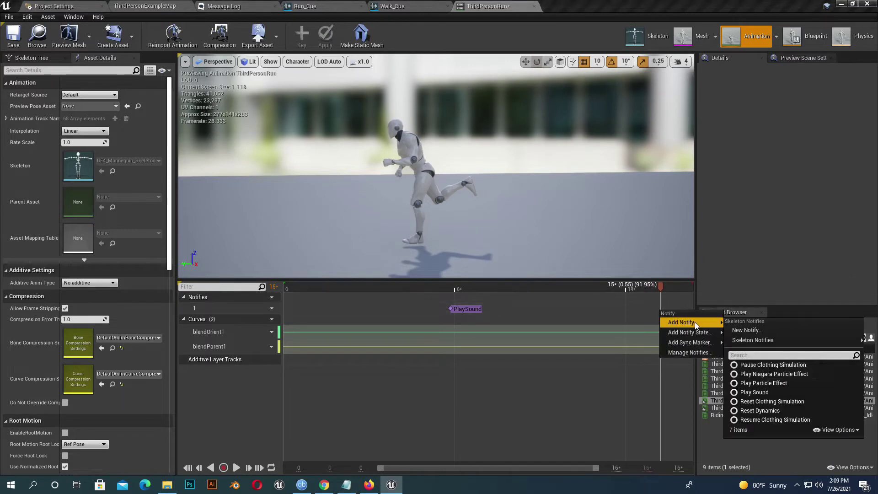
pyautogui.click(766, 391)
# Step: Set the sound of the first Play Sound notify in ThirdPersonRun to Run_Cue
pyautogui.click(459, 307)
pyautogui.click(805, 114)
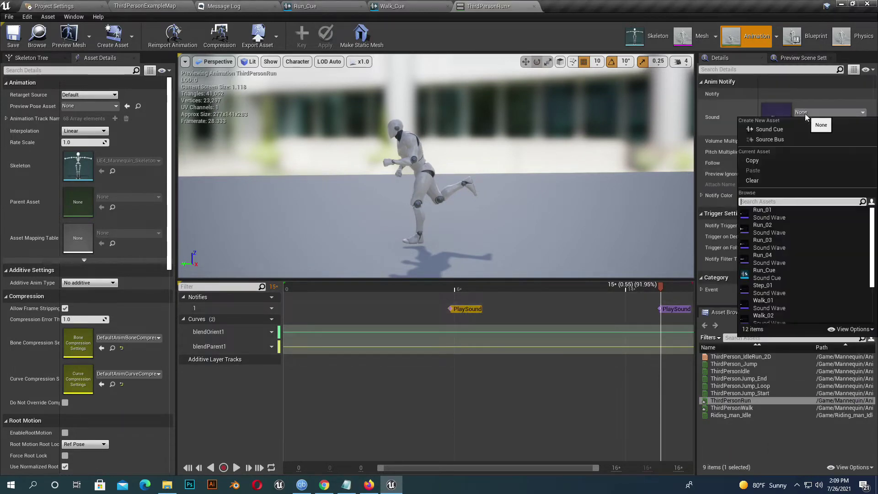
pyautogui.write('run')
pyautogui.click(763, 275)
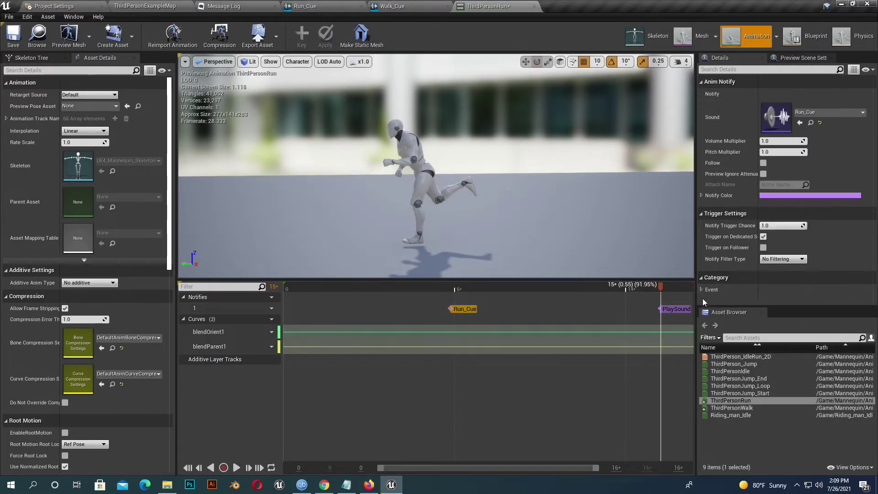
# Step: Set the sound of the second Play Sound notify in ThirdPersonRun to Run_Cue
pyautogui.click(673, 309)
pyautogui.click(804, 114)
pyautogui.write('run')
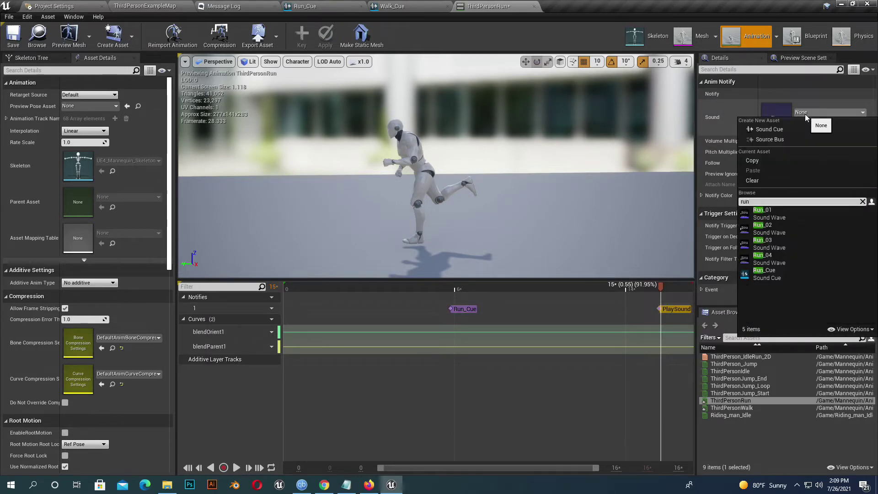
pyautogui.click(780, 274)
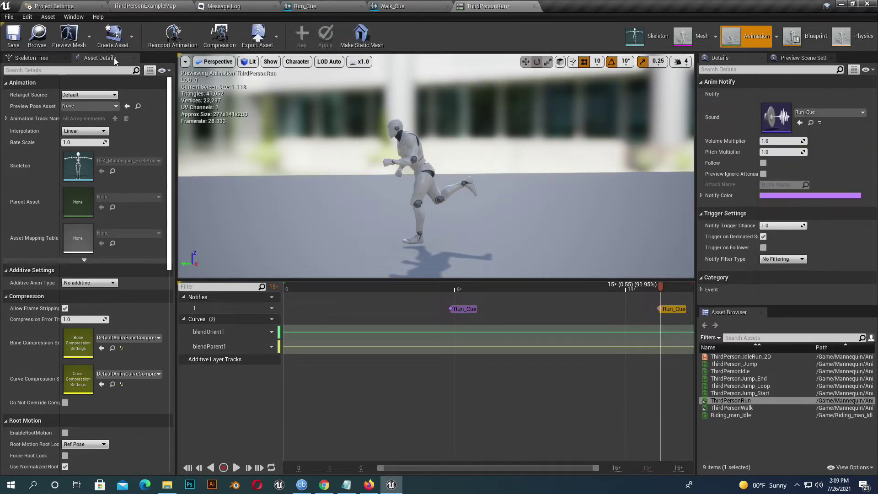
# Step: Save the ThirdPersonRun animation, return to the ThirdPersonExampleMap level and save all modified assets
pyautogui.click(16, 46)
pyautogui.click(145, 6)
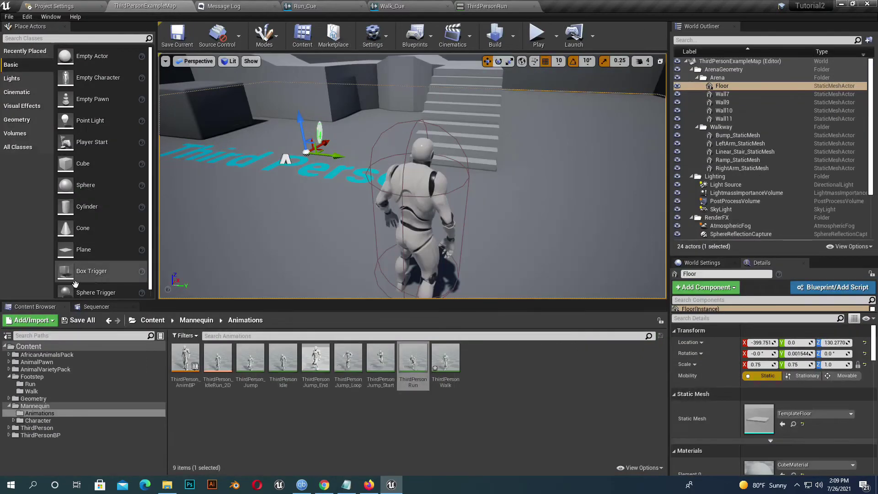
pyautogui.click(79, 320)
pyautogui.click(522, 329)
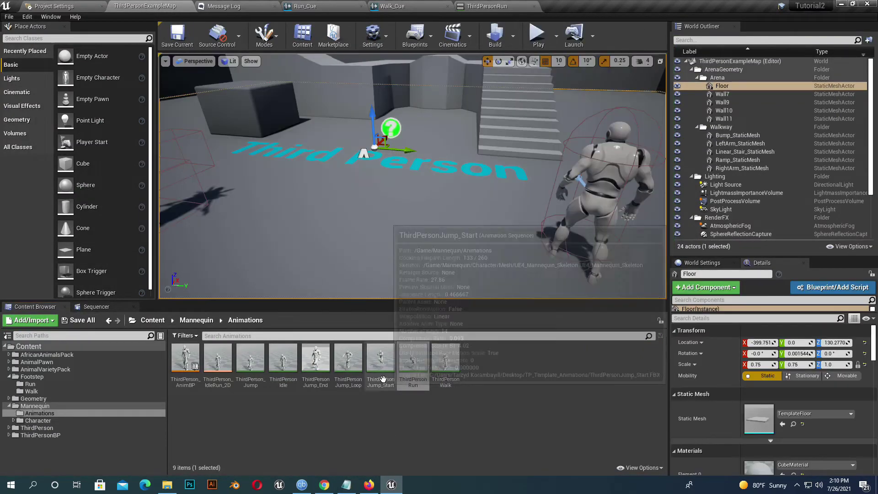
# Step: Open the ThirdPersonJump_Start animation and add a Play Sound notify at about 0.12 s
pyautogui.doubleClick(383, 380)
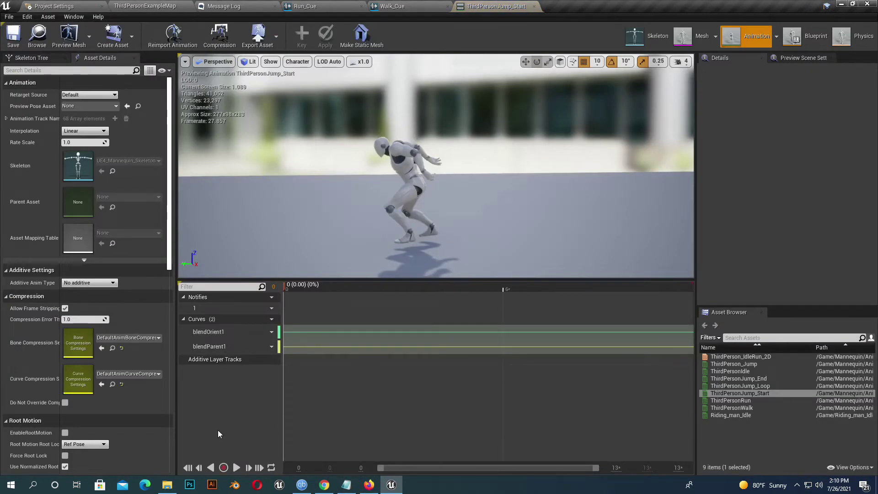
pyautogui.moveTo(284, 287); pyautogui.dragTo(388, 287)
pyautogui.rightClick(389, 311)
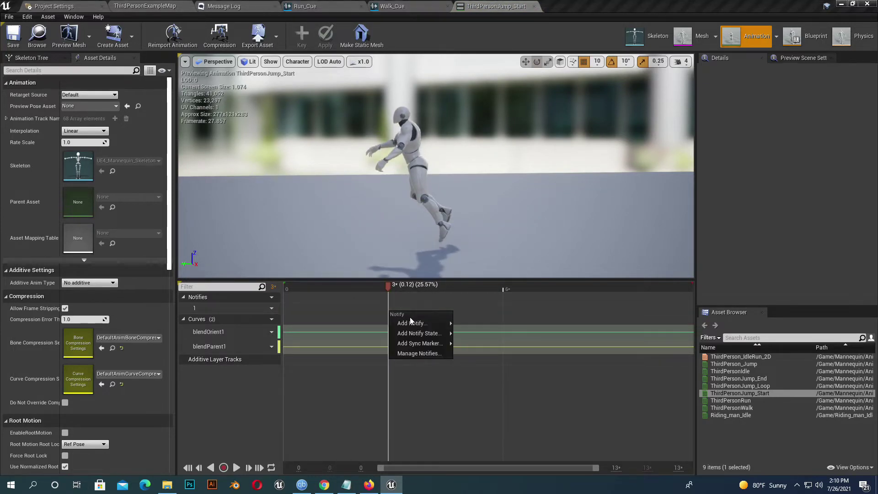
pyautogui.moveTo(412, 323)
pyautogui.click(484, 393)
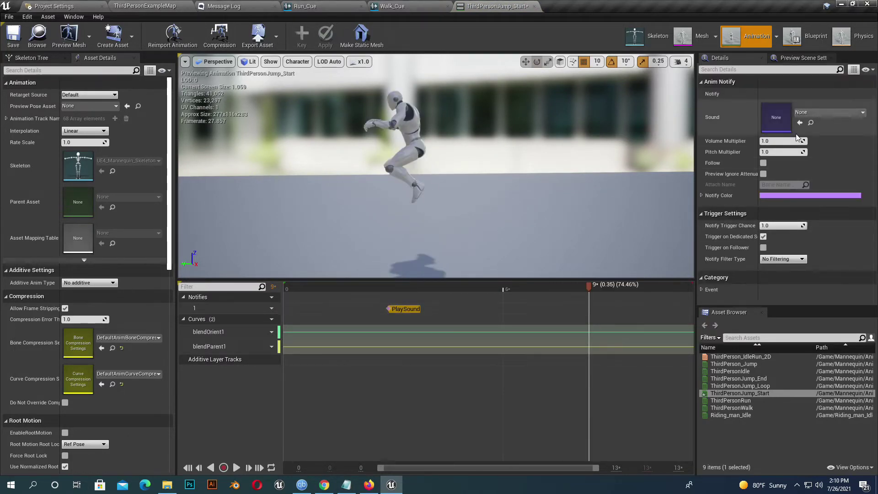
# Step: Set the sound of the Play Sound notify in ThirdPersonJump_Start to Run_Cue
pyautogui.click(811, 114)
pyautogui.write('run')
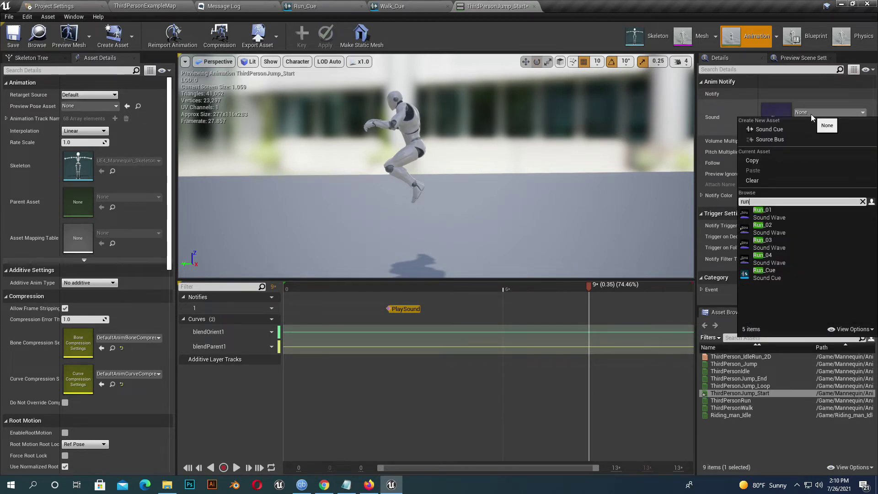
pyautogui.click(792, 274)
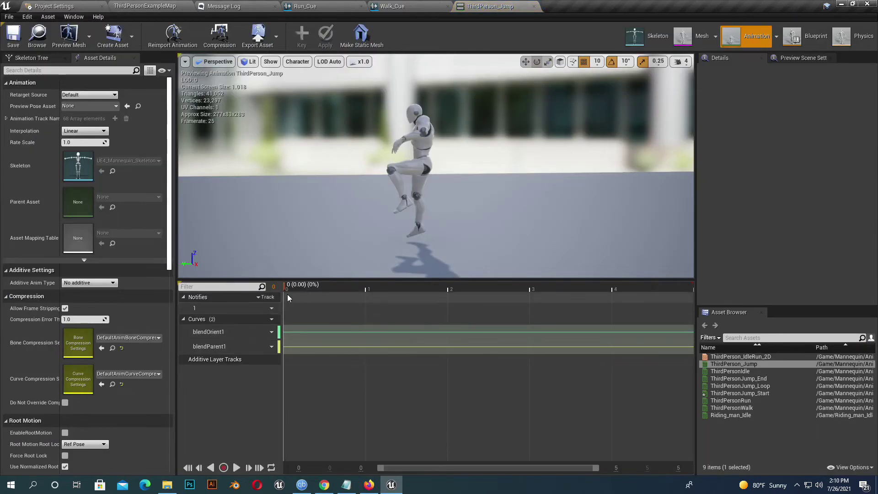
# Step: Add a Play Sound notify to the ThirdPerson_Jump animation at about 0.07 s
pyautogui.moveTo(291, 291); pyautogui.dragTo(433, 288)
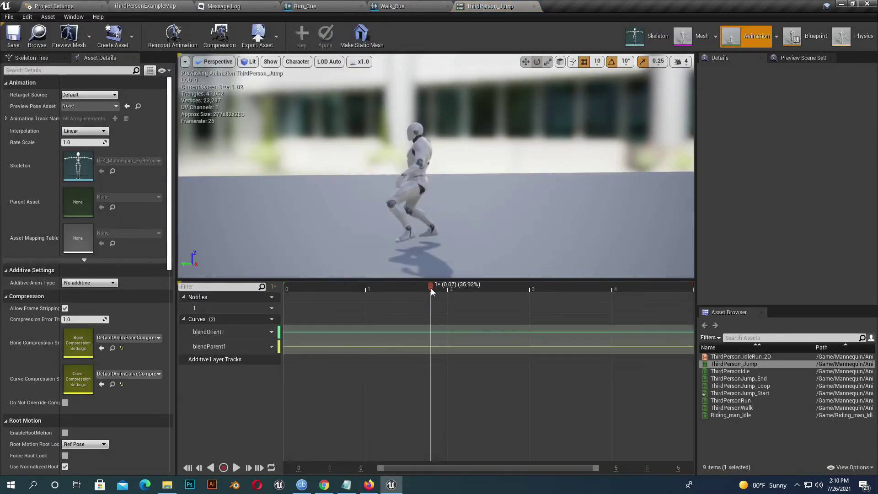
pyautogui.rightClick(433, 311)
pyautogui.moveTo(453, 322)
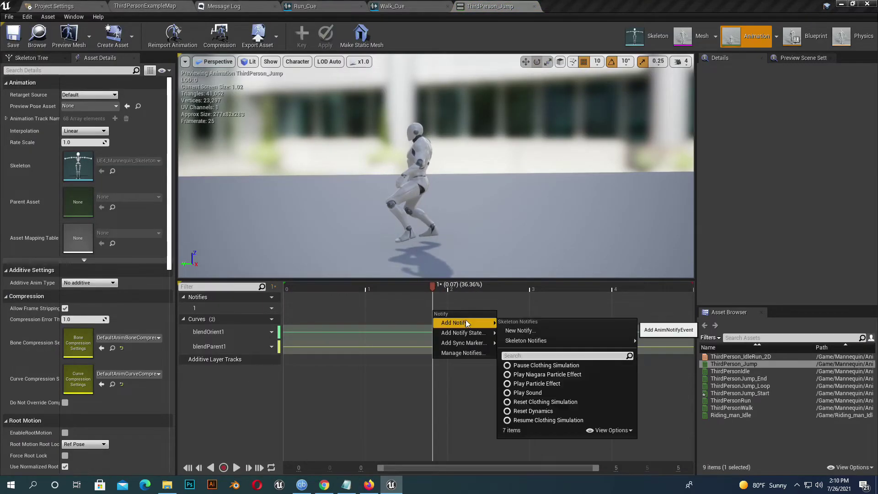
pyautogui.click(528, 391)
# Step: Set the ThirdPerson_Jump notify's sound to Run_Cue and its volume multiplier to 1.2
pyautogui.click(803, 112)
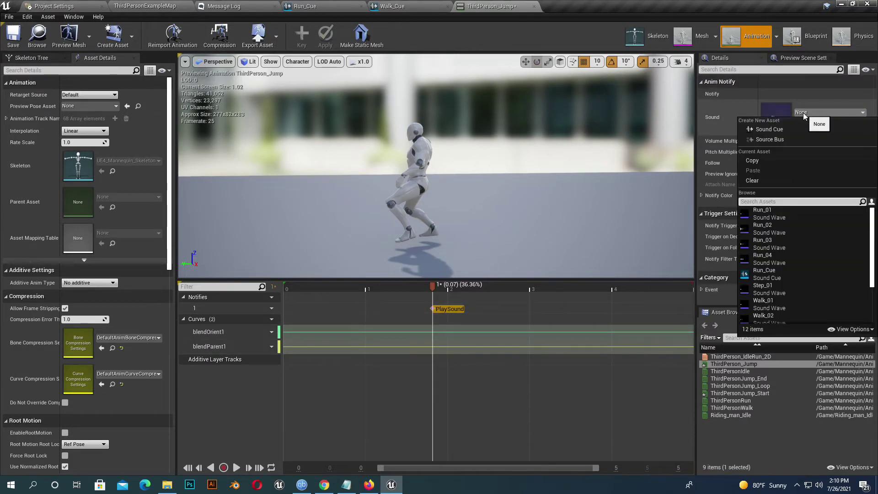
pyautogui.write('run')
pyautogui.click(791, 280)
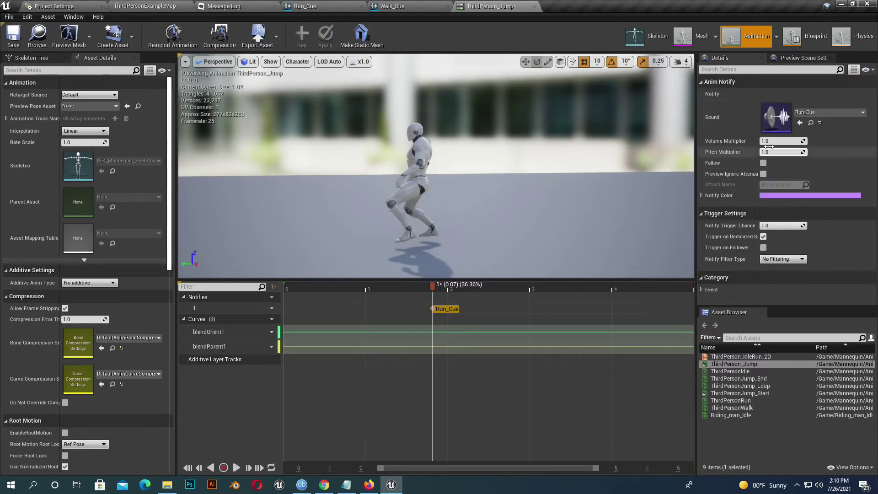
pyautogui.click(774, 140)
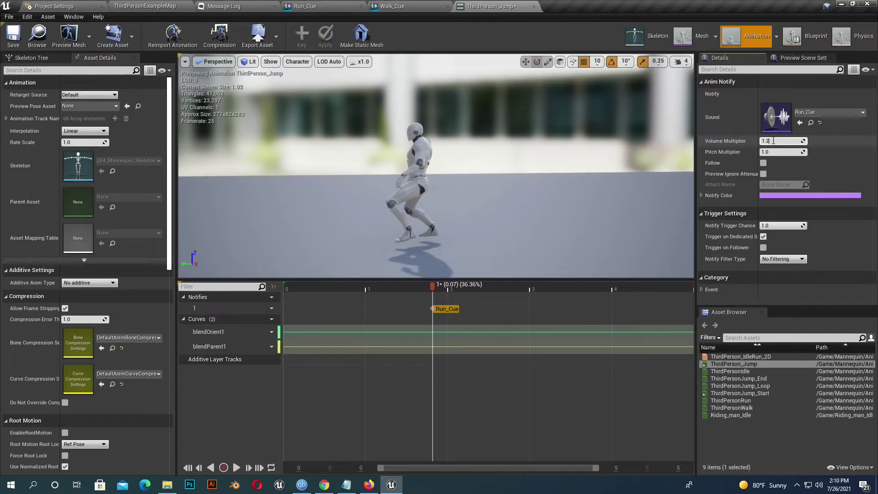
# Step: Play the level in full screen and test the mannequin's footstep sounds by running and jumping
pyautogui.click(177, 5)
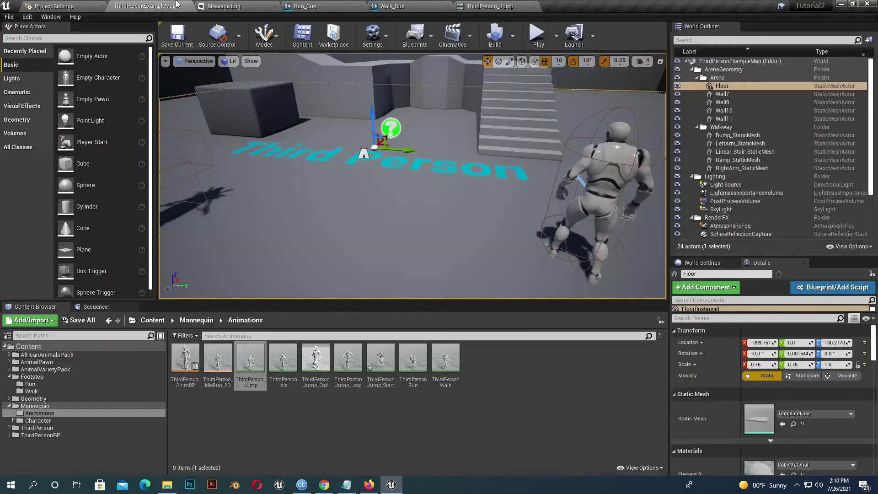
pyautogui.click(538, 34)
pyautogui.press('w')
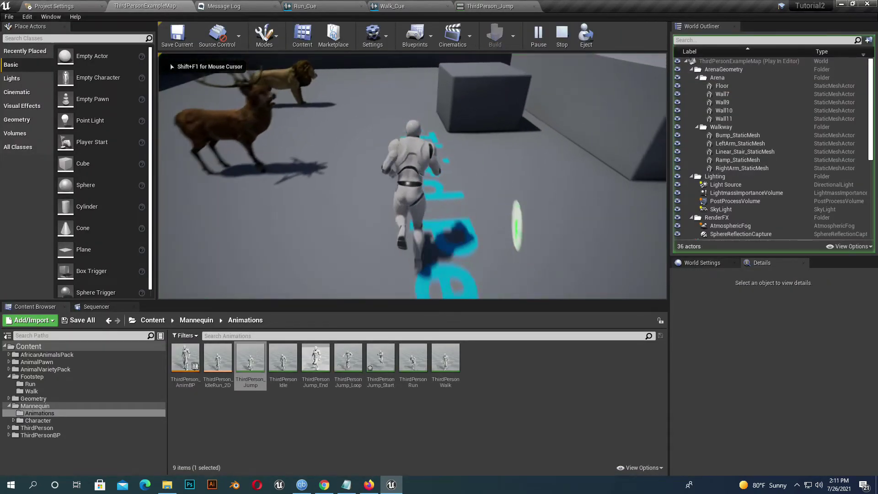
pyautogui.press('space')
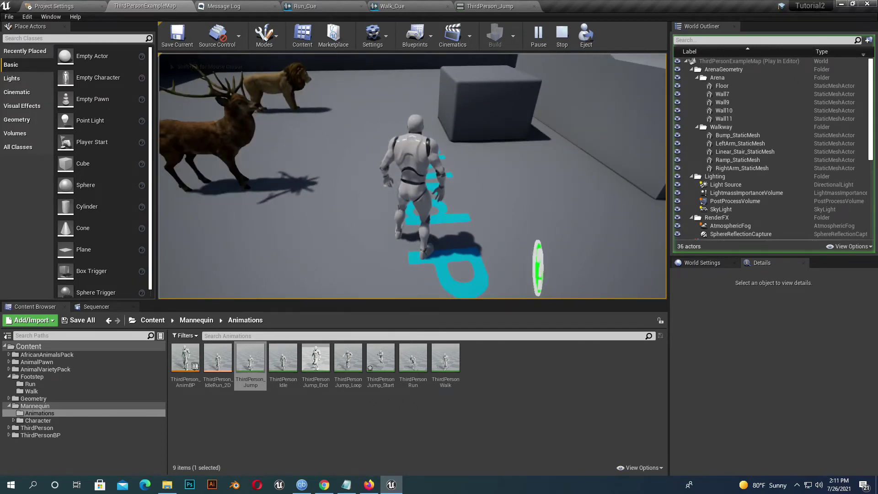
pyautogui.hotkey('shift', 'F1')
pyautogui.press('F11')
pyautogui.press('space')
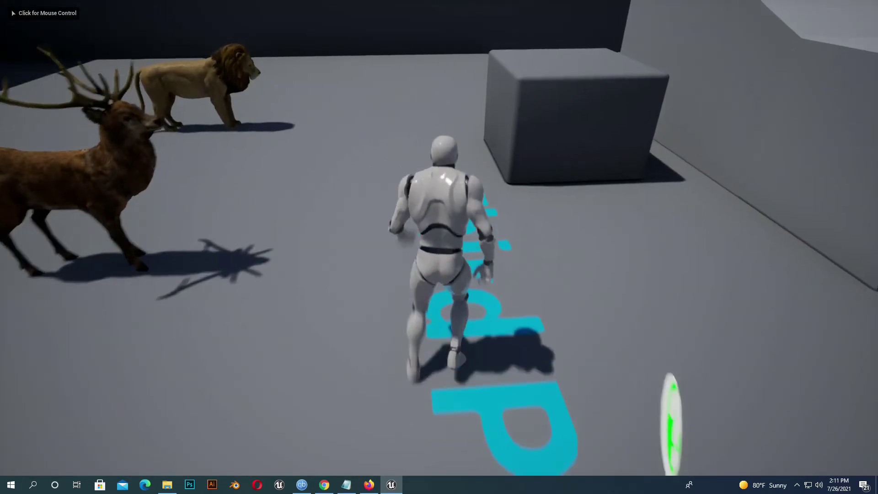
pyautogui.press('w')
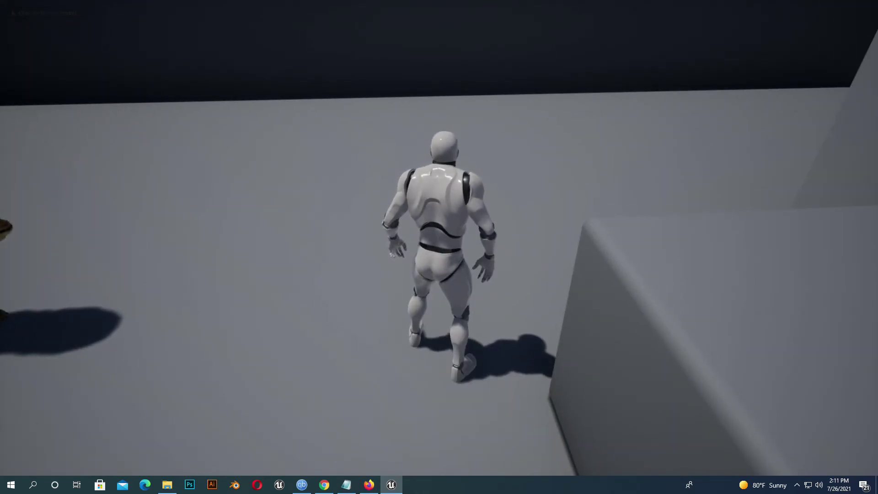
# Step: Mount the deer and ride it at walking and running speed to check its footsteps, and end the play session
pyautogui.click(439, 247)
pyautogui.press('w')
pyautogui.press('e')
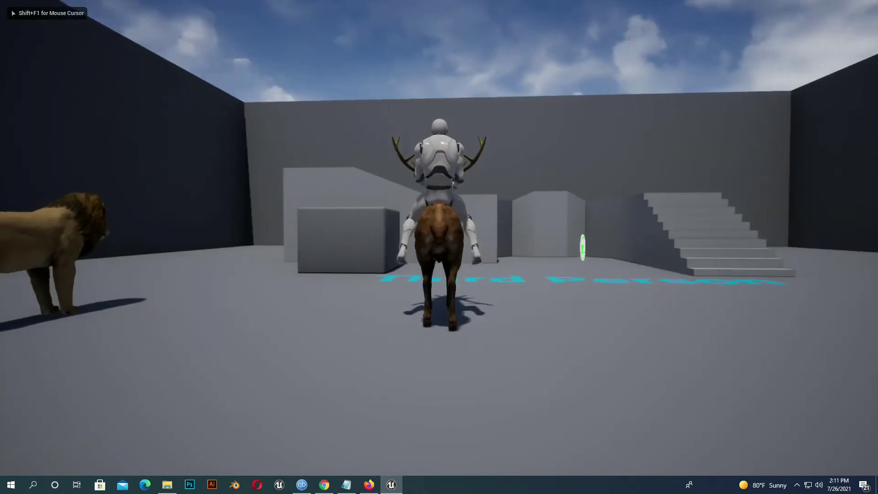
pyautogui.press('w')
pyautogui.press('shift')
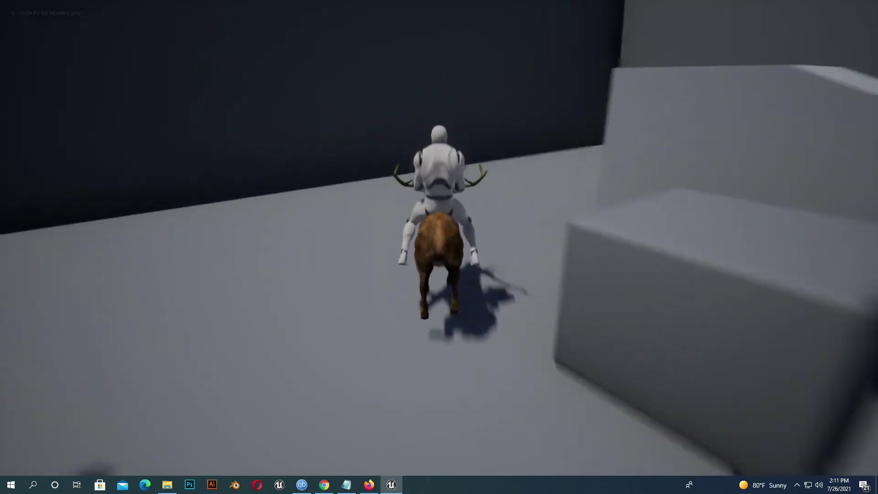
pyautogui.press('Escape')
# Step: Search the DeerStagAndDoe animations for "walk", open ANIM_DeerStag_Walk, pause it and view the deer from the side
pyautogui.click(225, 338)
pyautogui.write('walk')
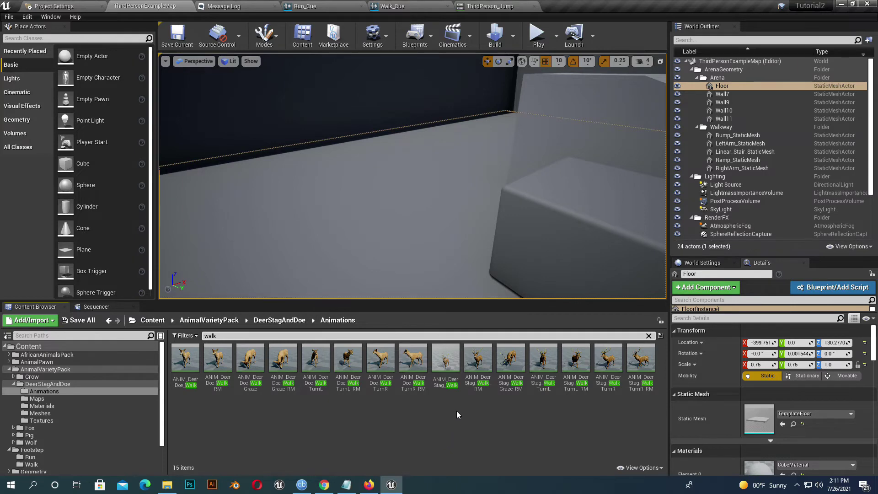
pyautogui.doubleClick(446, 363)
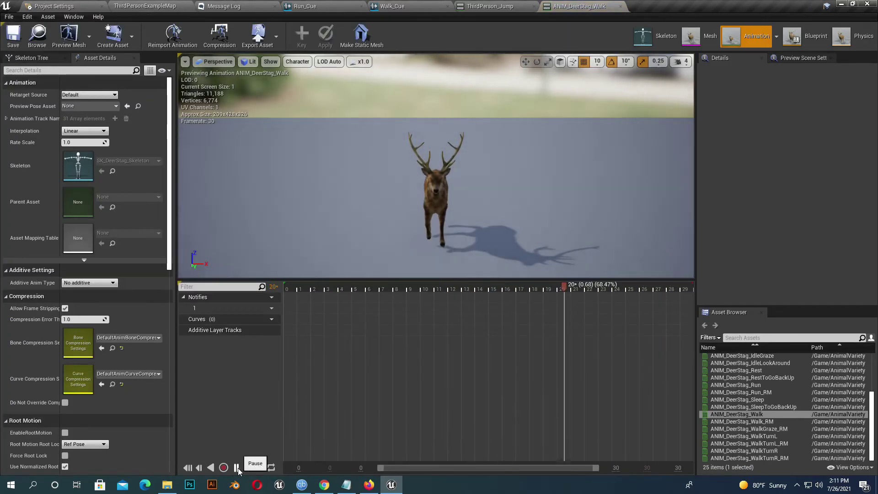
pyautogui.click(237, 469)
pyautogui.keyDown('alt'); pyautogui.moveTo(503, 206); pyautogui.dragTo(366, 187); pyautogui.keyUp('alt')
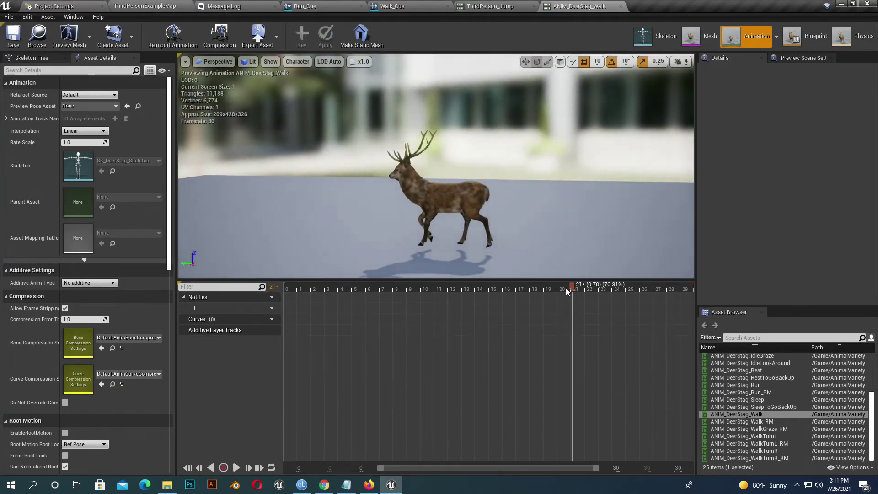
# Step: Add a Play Sound notify to ANIM_DeerStag_Walk at the first footfall, about 0.24 s
pyautogui.moveTo(567, 289); pyautogui.dragTo(381, 311)
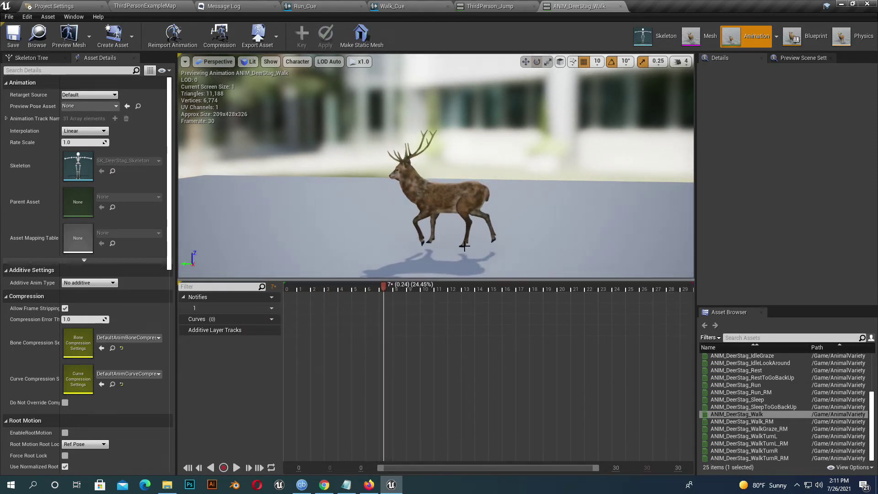
pyautogui.rightClick(383, 309)
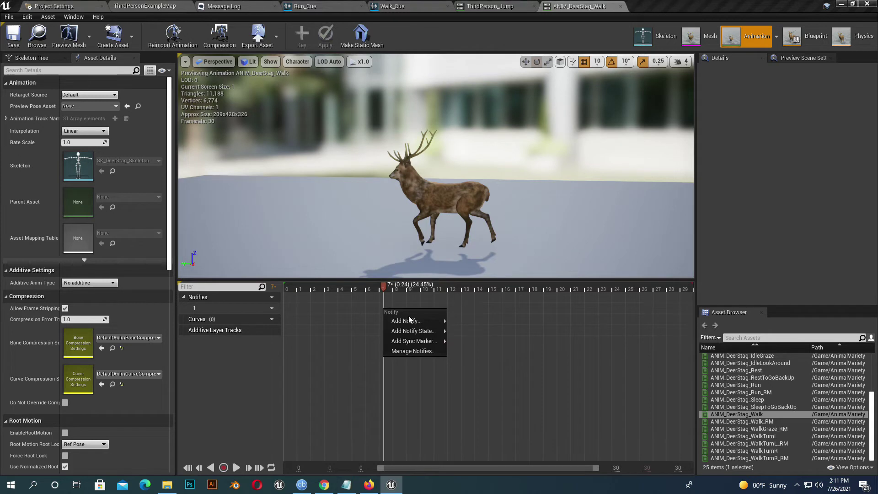
pyautogui.moveTo(439, 320)
pyautogui.click(479, 391)
# Step: Add a second Play Sound notify to ANIM_DeerStag_Walk at about 0.75 s and shift it to about 0.70 s
pyautogui.moveTo(393, 289); pyautogui.dragTo(494, 295)
pyautogui.moveTo(561, 308); pyautogui.dragTo(601, 314)
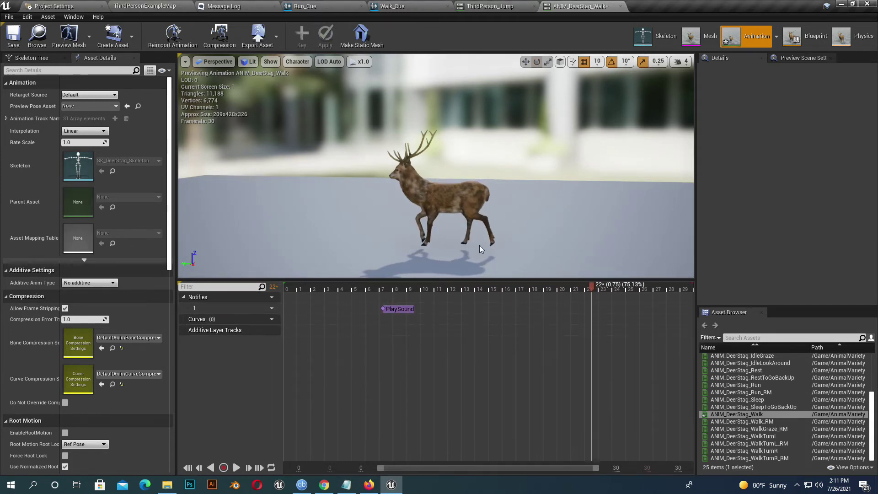
pyautogui.rightClick(593, 308)
pyautogui.moveTo(615, 320)
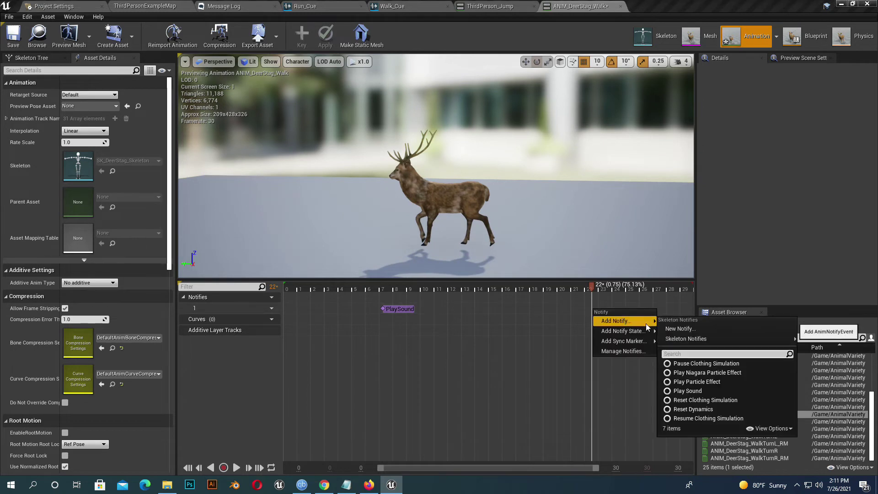
pyautogui.click(704, 392)
pyautogui.moveTo(590, 309); pyautogui.dragTo(692, 290)
# Step: Add a third Play Sound notify near the end of ANIM_DeerStag_Walk, at about 0.97 s
pyautogui.moveTo(604, 290); pyautogui.dragTo(695, 317)
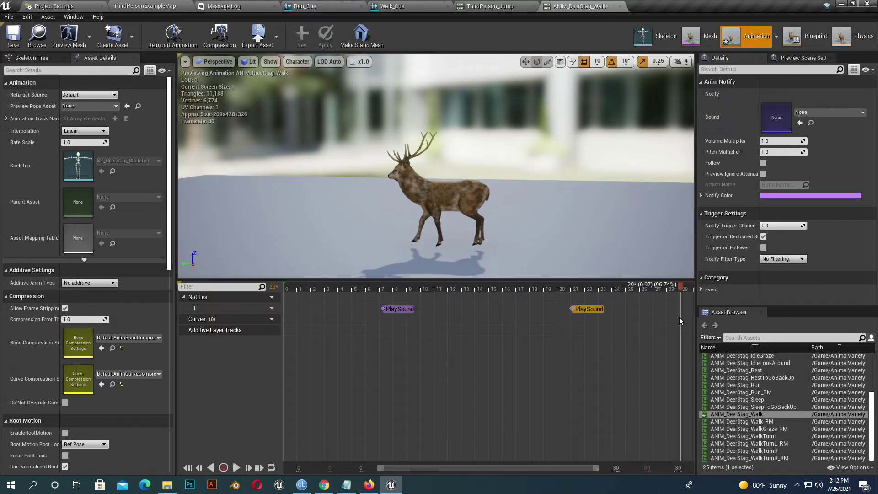
pyautogui.rightClick(680, 312)
pyautogui.moveTo(704, 318)
pyautogui.click(594, 389)
pyautogui.click(663, 309)
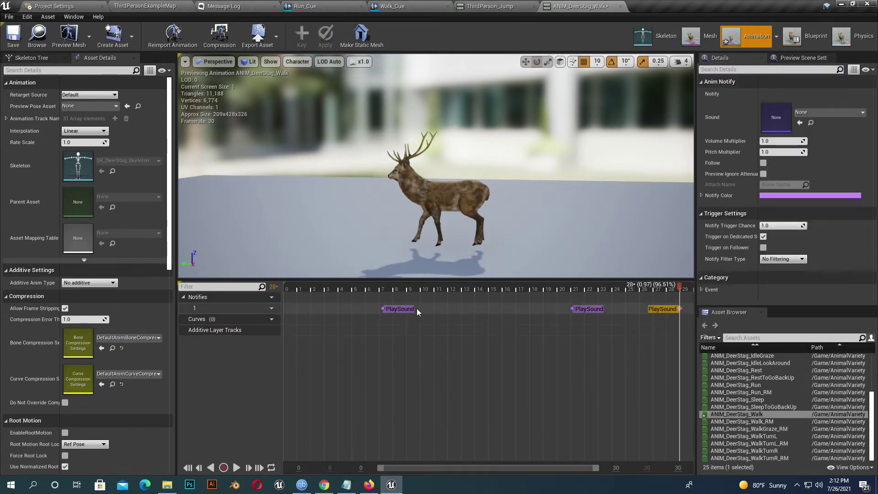
# Step: Set the sound of the first Play Sound notify in ANIM_DeerStag_Walk to Walk_Cue
pyautogui.click(402, 309)
pyautogui.click(816, 115)
pyautogui.write('foot')
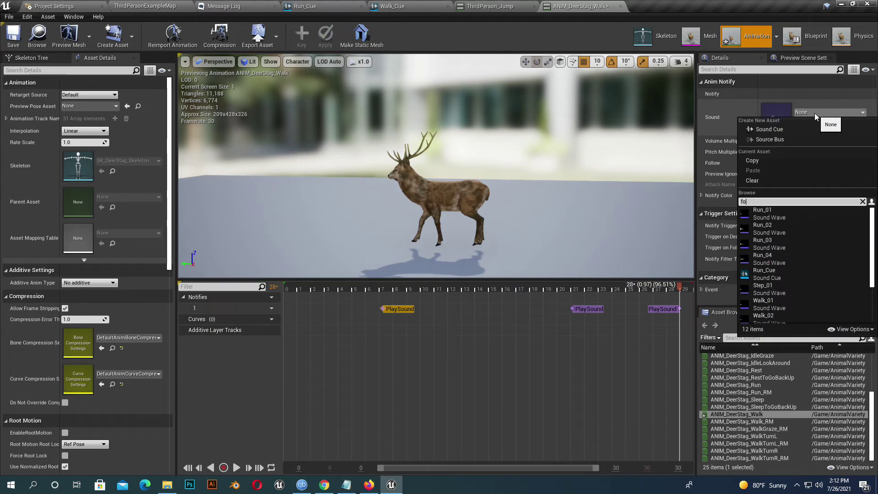
pyautogui.press('BackSpace')
pyautogui.press('BackSpace')
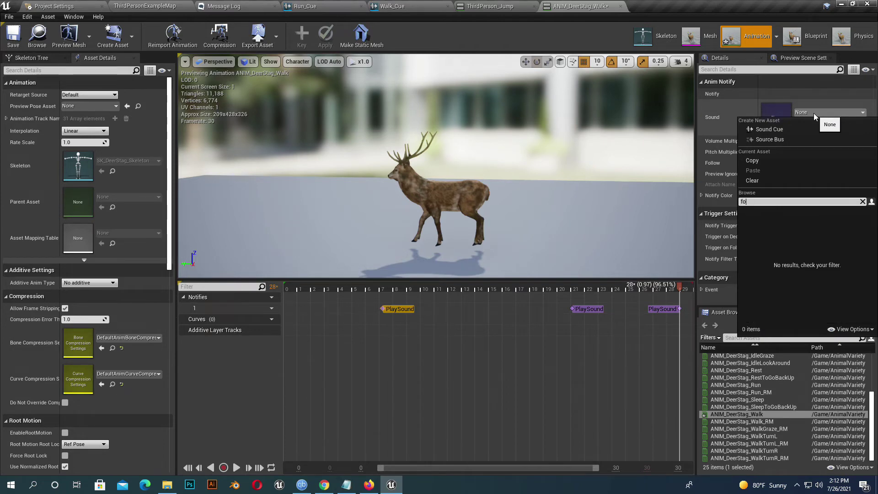
pyautogui.press('BackSpace')
pyautogui.press('BackSpace')
pyautogui.scroll(-2, 794, 259)
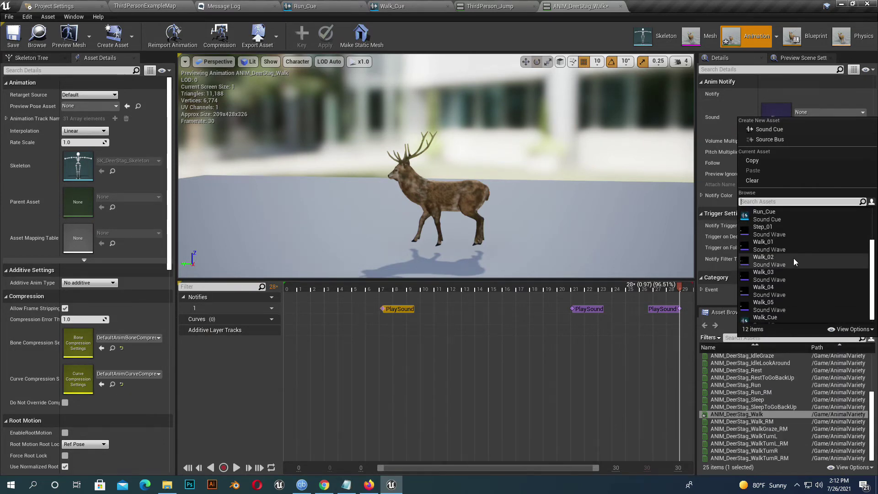
pyautogui.click(752, 316)
# Step: Set the sound of the second Play Sound notify in ANIM_DeerStag_Walk to Walk_Cue
pyautogui.click(589, 310)
pyautogui.click(816, 113)
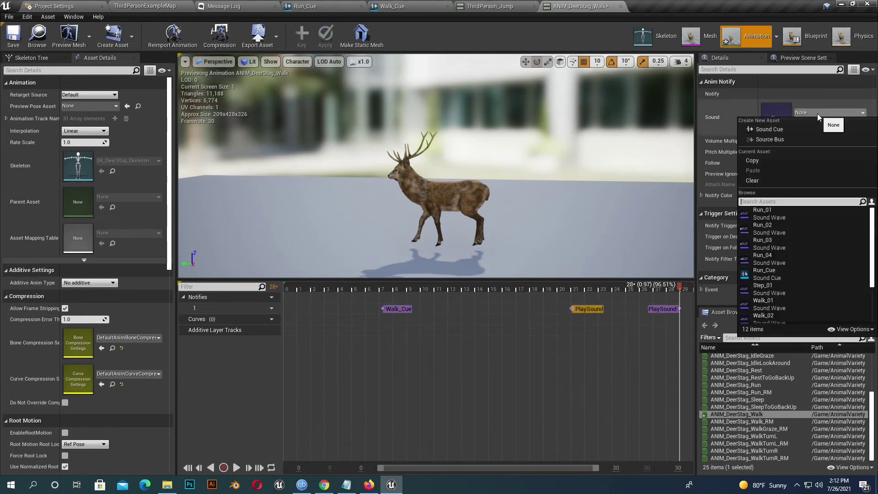
pyautogui.write('walk')
pyautogui.click(801, 275)
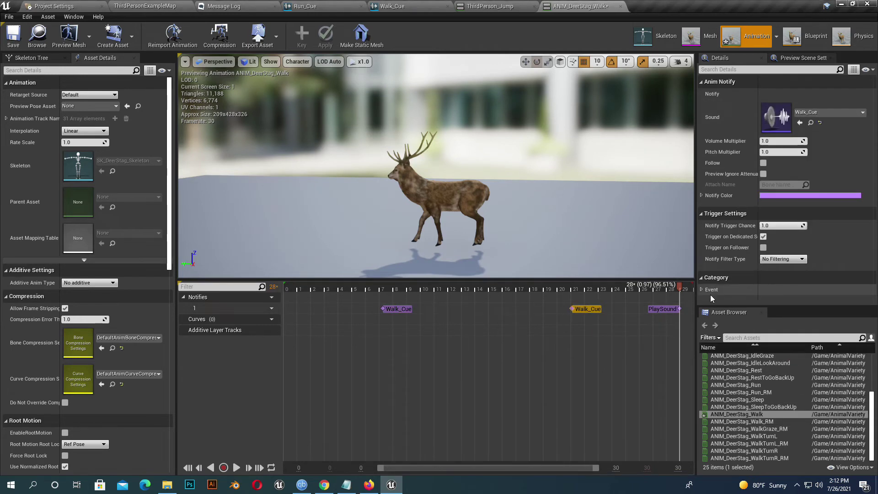
# Step: Set the sound of the third Play Sound notify in ANIM_DeerStag_Walk to Walk_Cue and save the animation
pyautogui.click(662, 309)
pyautogui.click(805, 111)
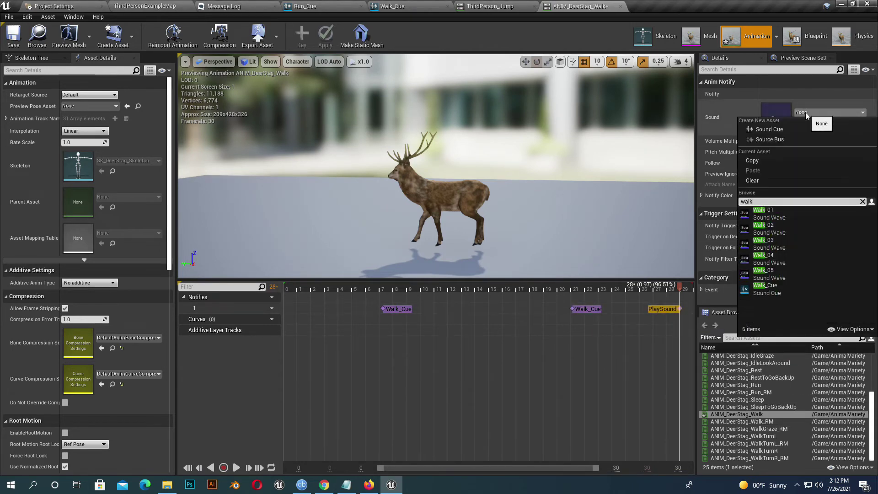
pyautogui.click(767, 288)
pyautogui.click(6, 38)
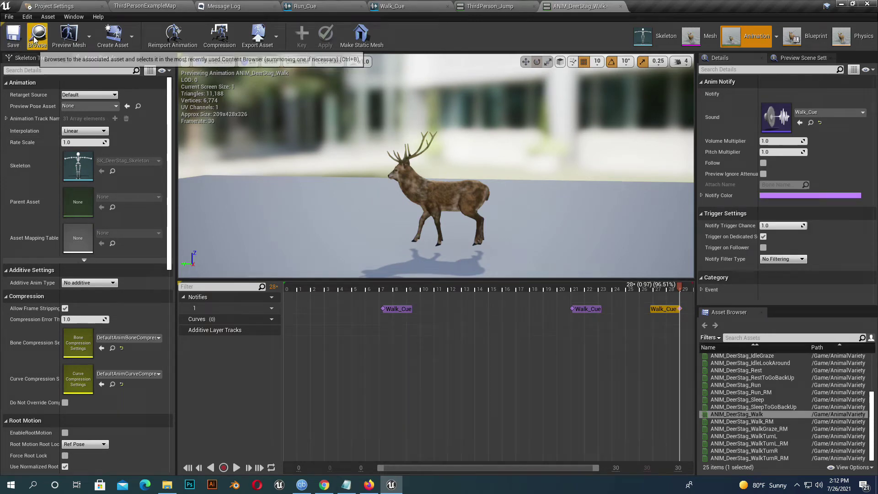
# Step: Open ANIM_DeerStag_Run from the DeerStagAndDoe animations and add a Play Sound notify at about 0.08 s
pyautogui.click(37, 36)
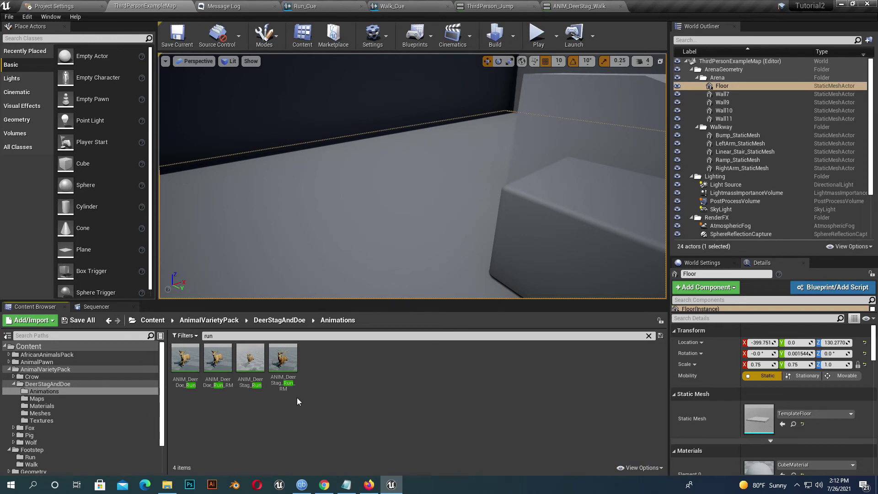
pyautogui.doubleClick(250, 359)
pyautogui.click(327, 288)
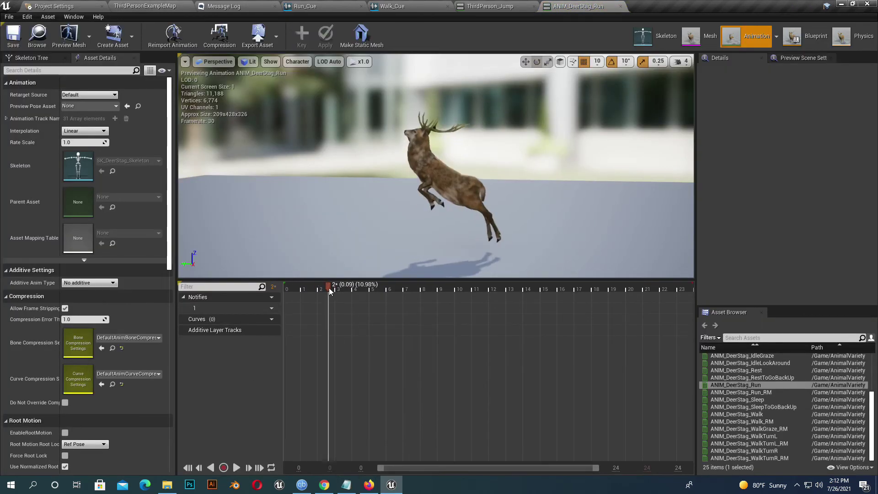
pyautogui.rightClick(325, 308)
pyautogui.moveTo(347, 320)
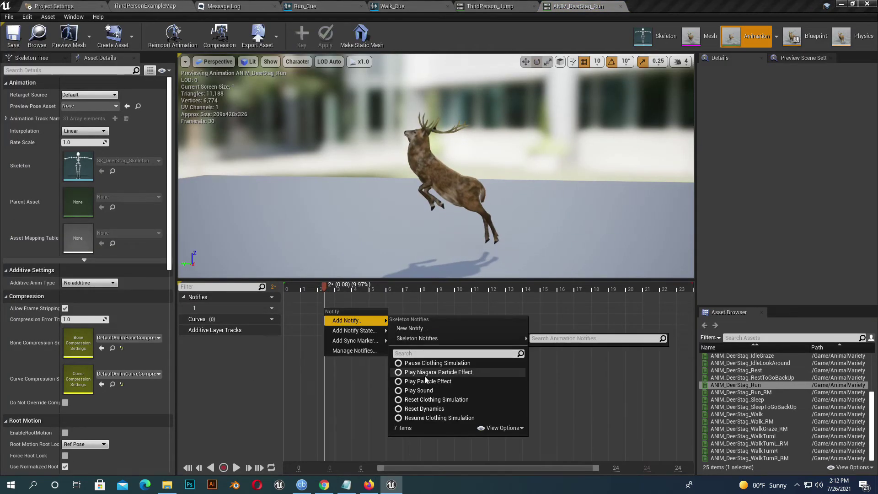
pyautogui.click(419, 390)
# Step: Add two more Play Sound notifies to ANIM_DeerStag_Run, at about 0.56 s and 0.65 s
pyautogui.moveTo(325, 289); pyautogui.dragTo(572, 293)
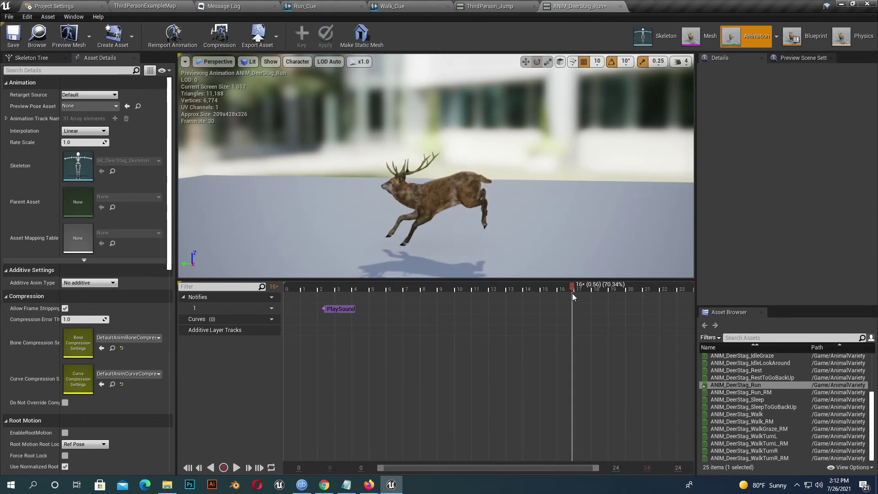
pyautogui.rightClick(570, 309)
pyautogui.moveTo(598, 322)
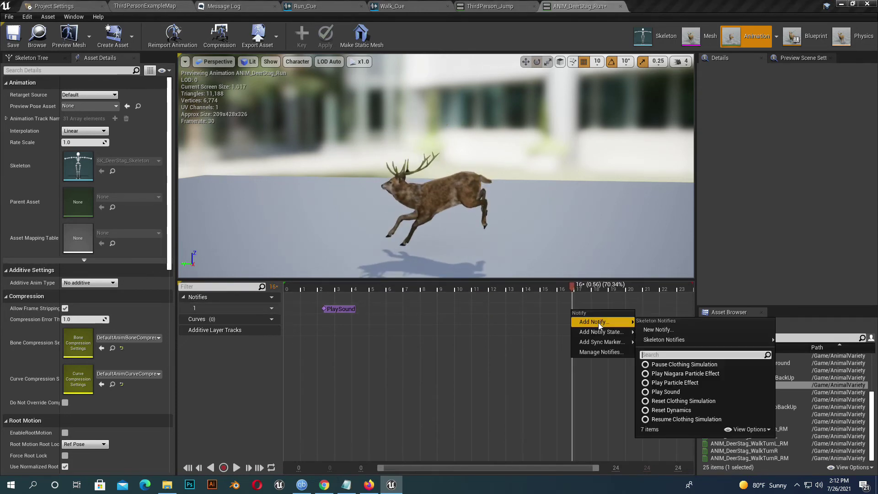
pyautogui.click(687, 390)
pyautogui.moveTo(572, 291)
pyautogui.mouseDown()
pyautogui.moveTo(711, 293)
pyautogui.moveTo(585, 288)
pyautogui.moveTo(647, 289)
pyautogui.moveTo(512, 273)
pyautogui.moveTo(618, 274)
pyautogui.mouseUp()
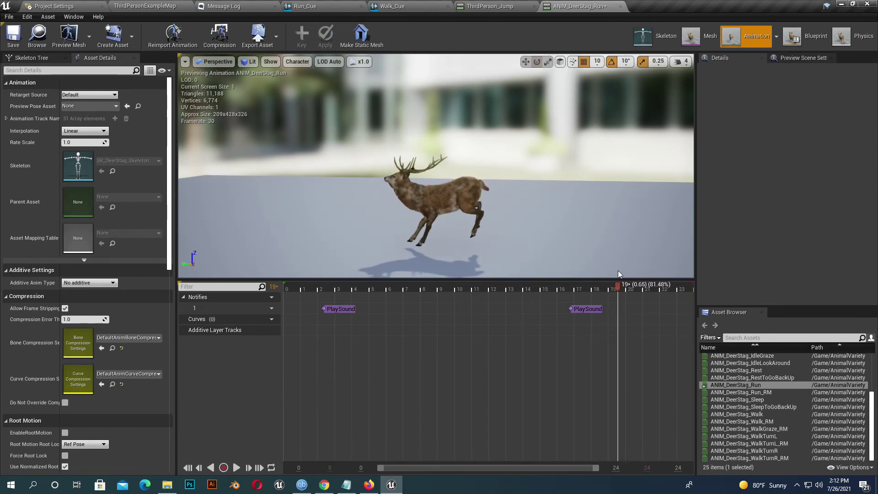
pyautogui.rightClick(621, 309)
pyautogui.moveTo(665, 348)
pyautogui.click(732, 390)
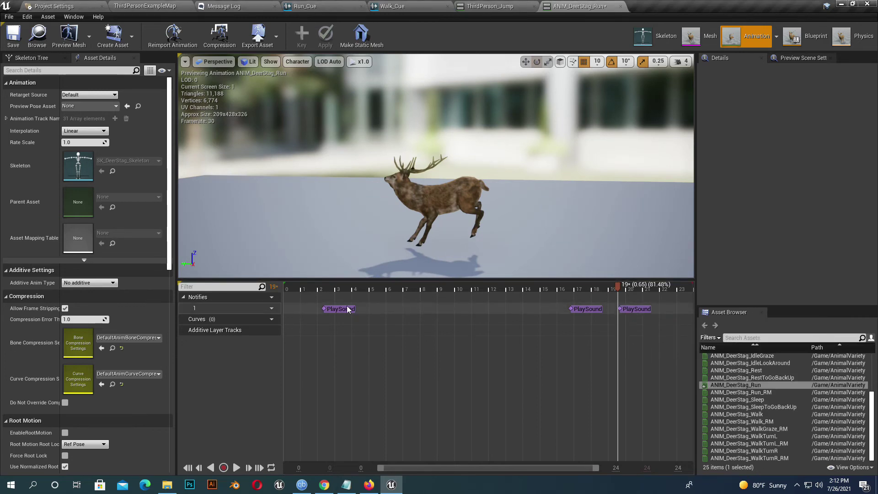
# Step: Set the sound of all three Play Sound notifies in ANIM_DeerStag_Run to Run_Cue
pyautogui.click(799, 113)
pyautogui.write('run')
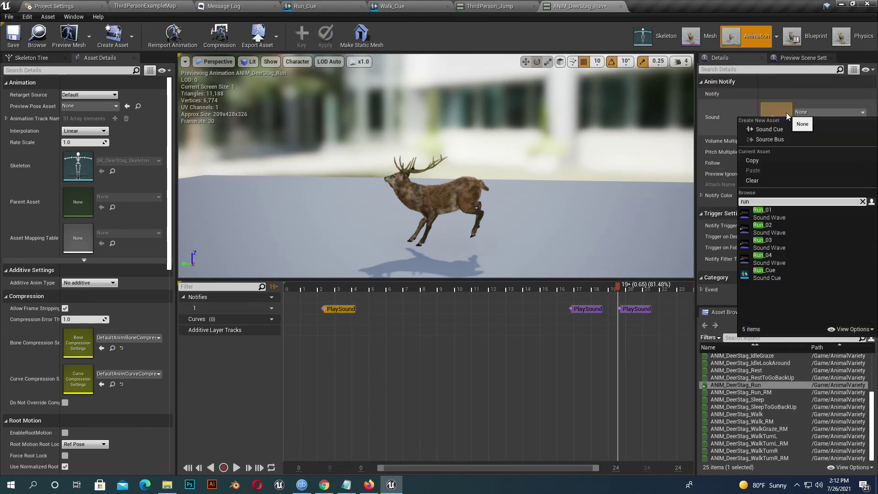
pyautogui.click(764, 271)
pyautogui.click(590, 309)
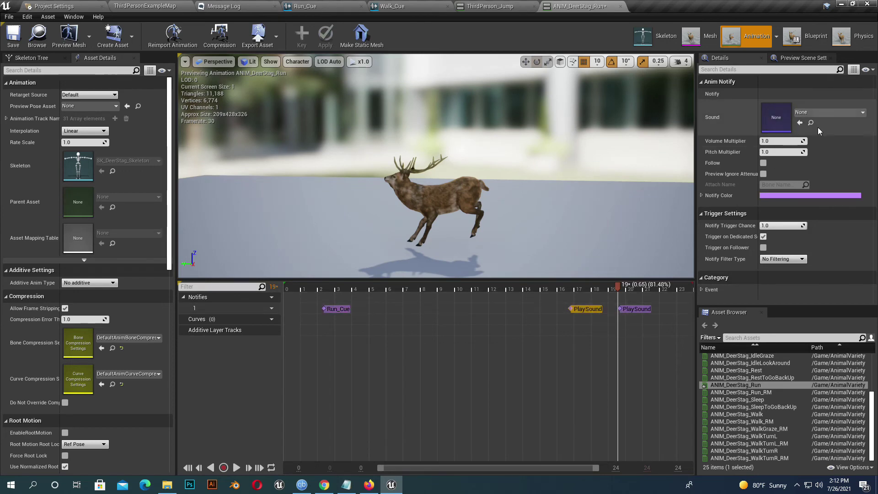
pyautogui.click(811, 112)
pyautogui.write('run')
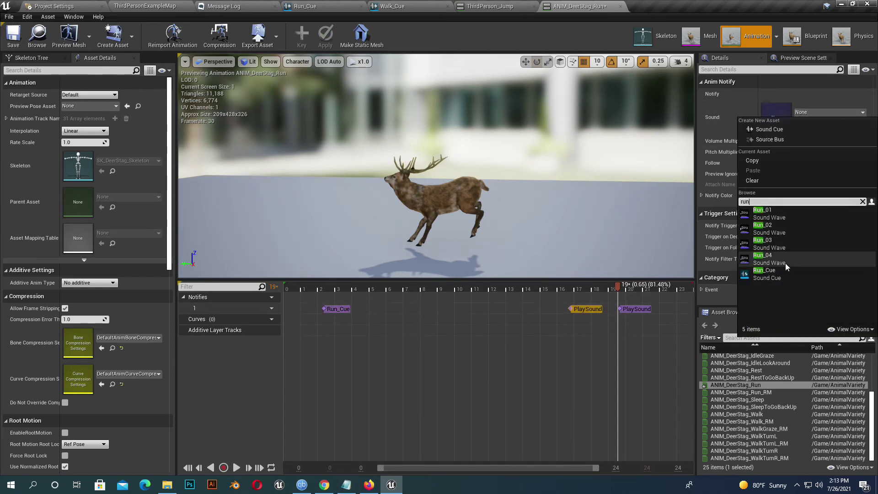
pyautogui.click(777, 273)
pyautogui.click(634, 311)
pyautogui.click(803, 115)
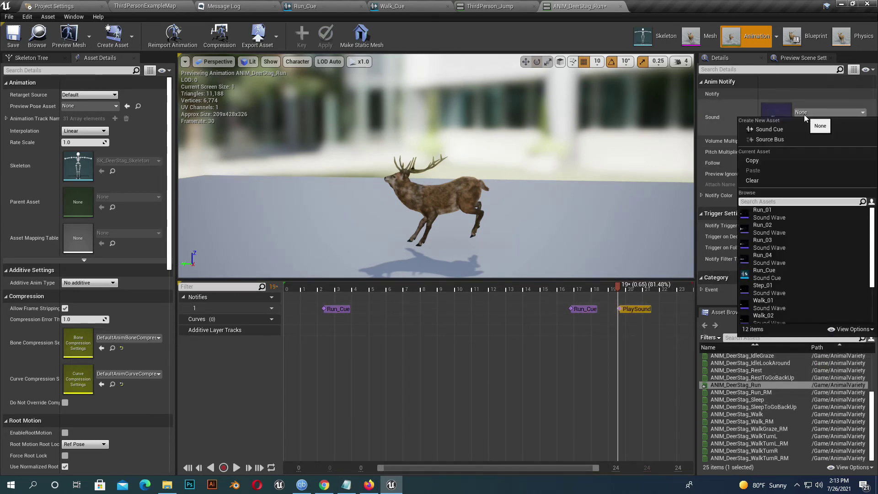
pyautogui.write('run')
pyautogui.click(773, 277)
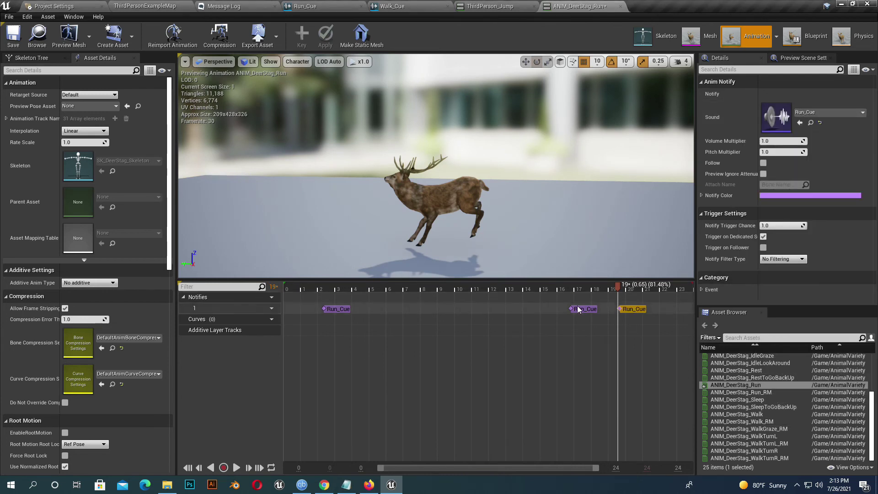
# Step: Set the Volume Multiplier of each of the three Run_Cue notifies in ANIM_DeerStag_Run to 1.3
pyautogui.click(578, 309)
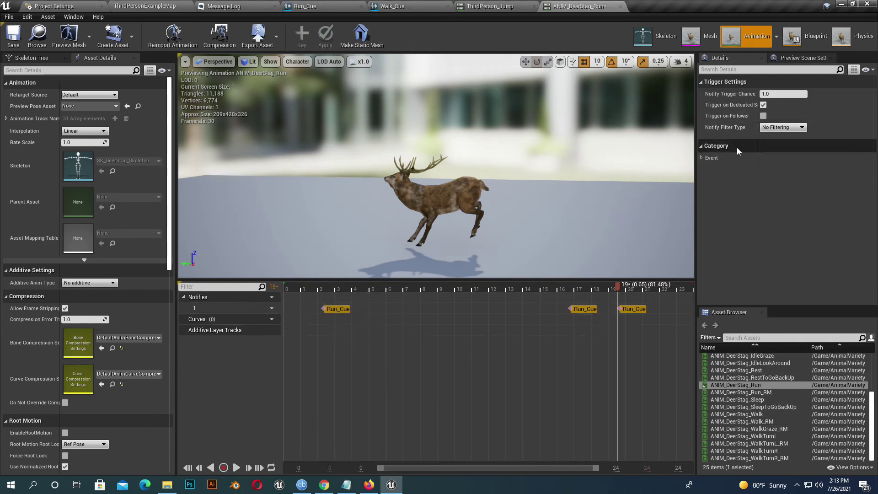
pyautogui.click(399, 318)
pyautogui.click(341, 310)
pyautogui.click(776, 142)
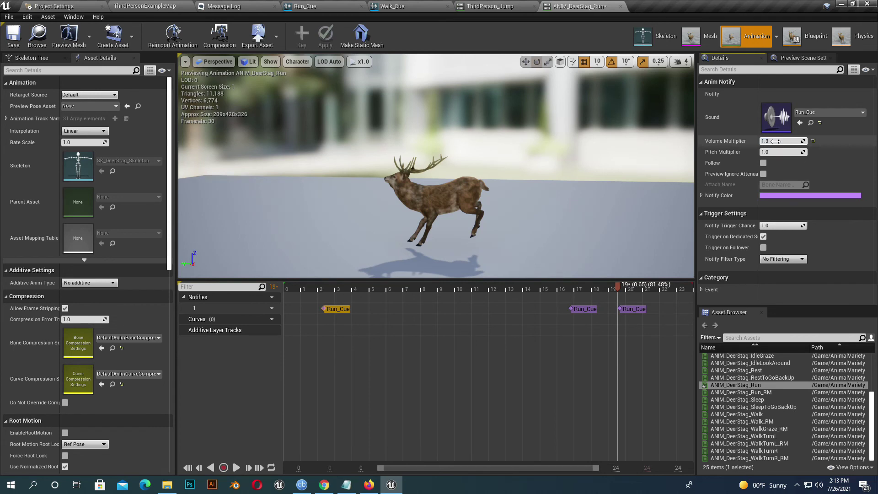
pyautogui.click(583, 309)
pyautogui.click(776, 141)
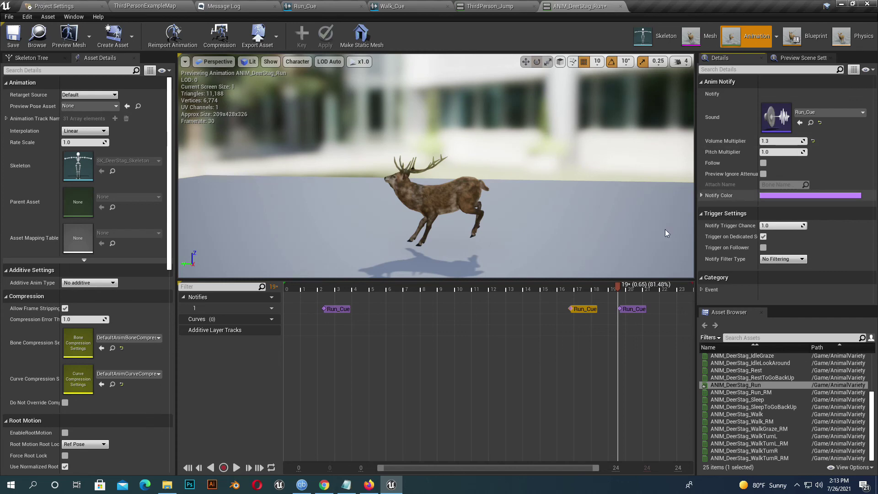
pyautogui.click(634, 309)
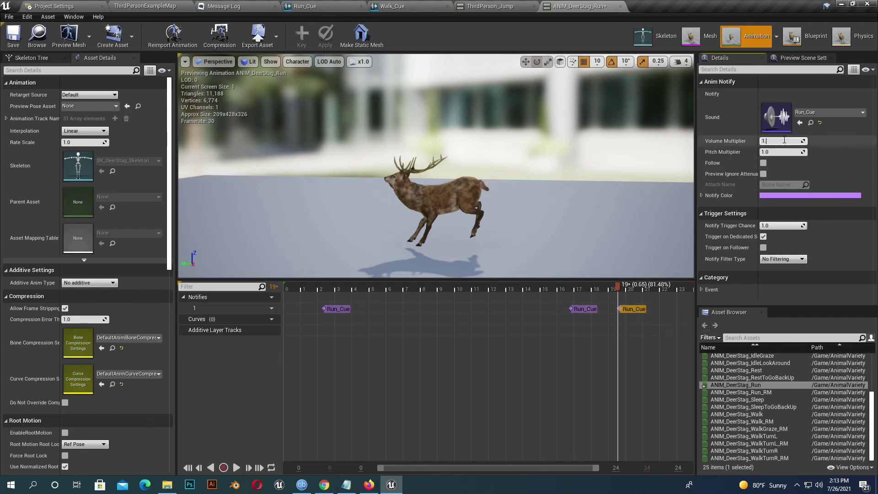
pyautogui.press('Return')
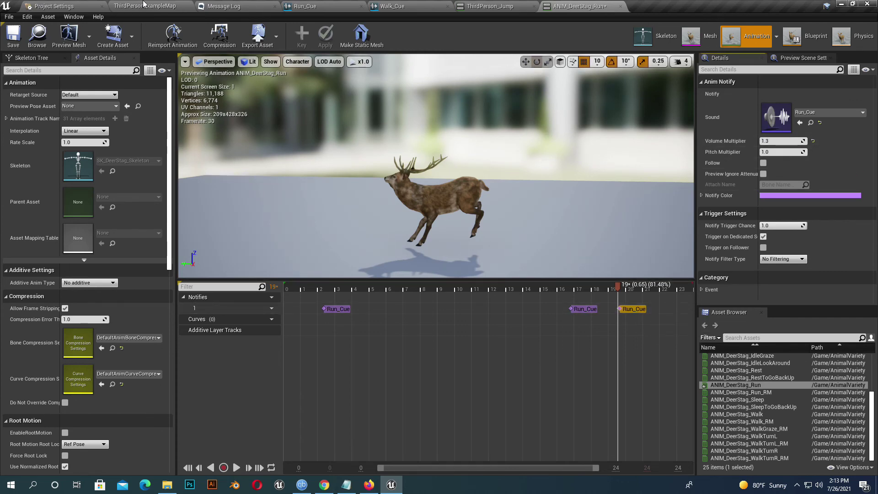
# Step: Return to ThirdPersonExampleMap and save all modified assets, including ANIM_DeerStag_Run
pyautogui.click(143, 5)
pyautogui.click(78, 320)
pyautogui.click(518, 324)
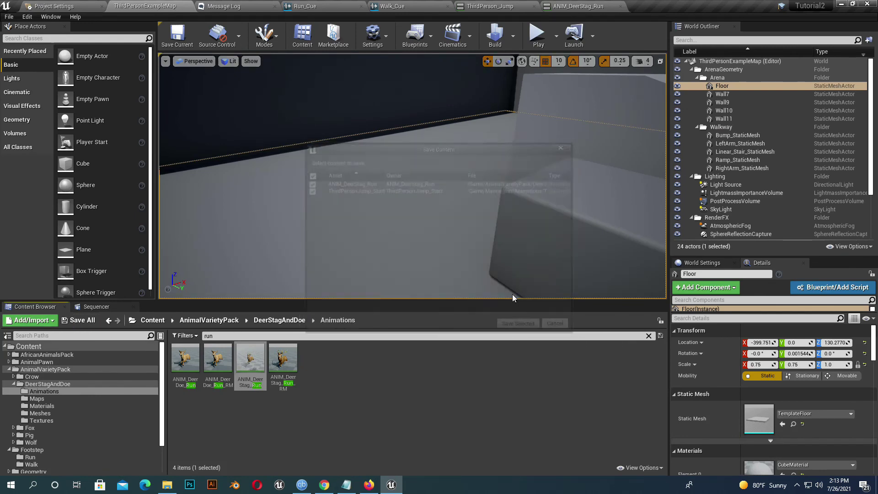
# Step: Play the level in full screen, walk the mannequin to the deer and mount it
pyautogui.click(537, 33)
pyautogui.press('F11')
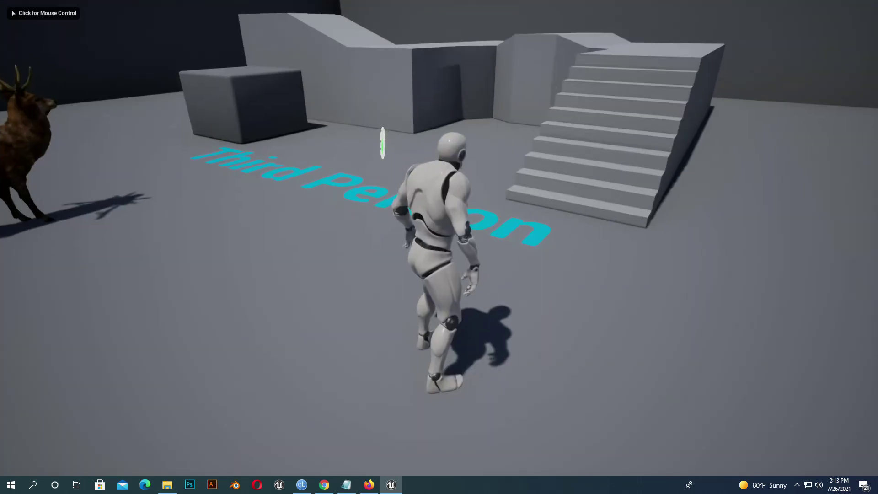
pyautogui.click(439, 247)
pyautogui.press('w')
pyautogui.press('e')
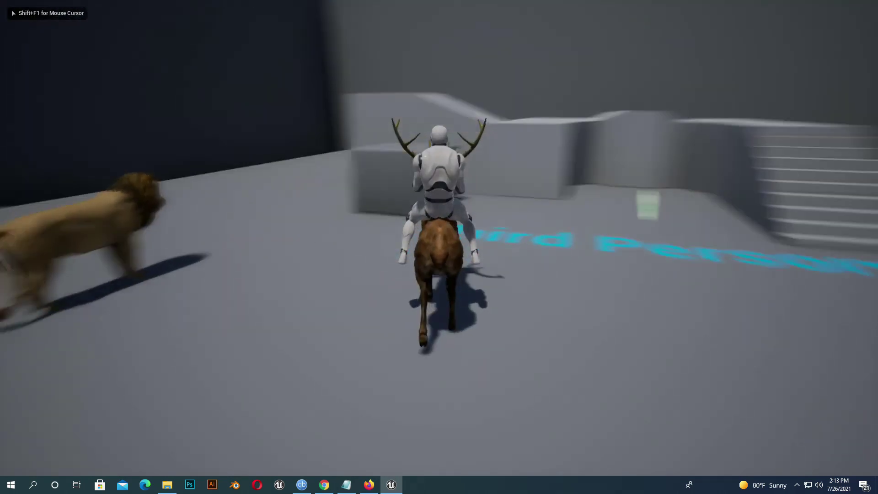
# Step: Ride the deer around the arena to test its footstep sounds, and dismount near the lion
pyautogui.press('w')
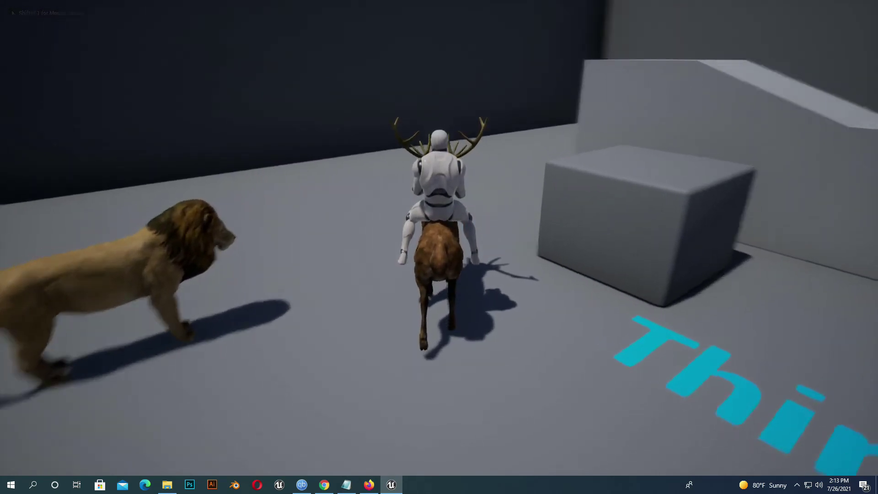
pyautogui.press('w')
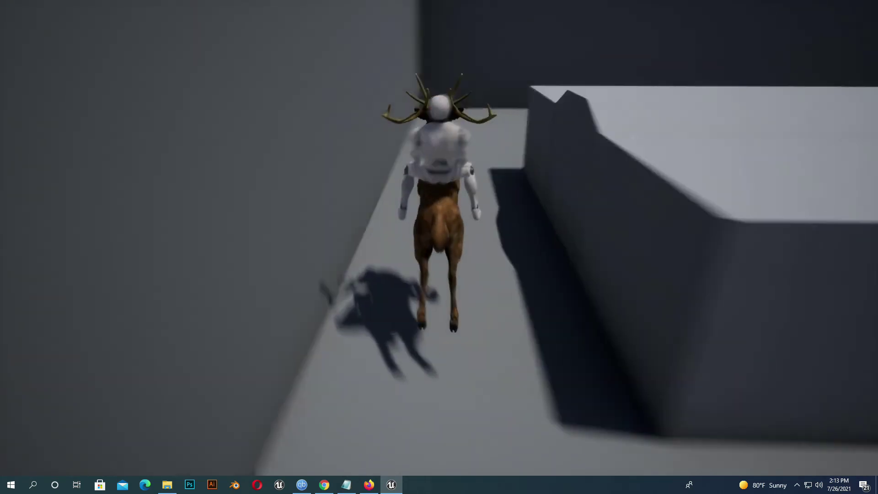
pyautogui.press('w')
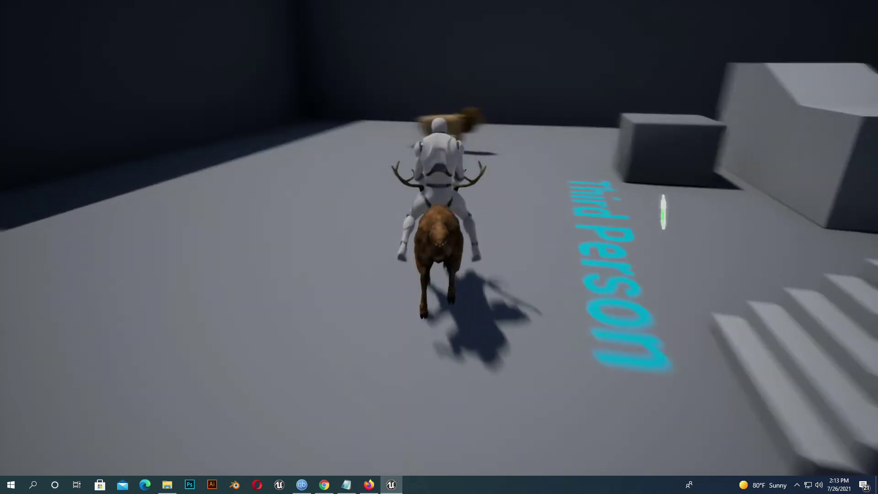
pyautogui.press('w')
pyautogui.press('e')
pyautogui.press('a')
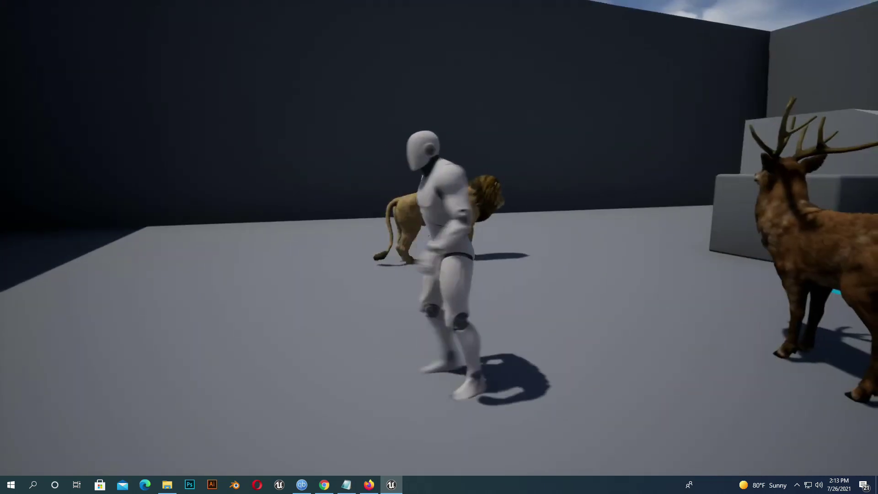